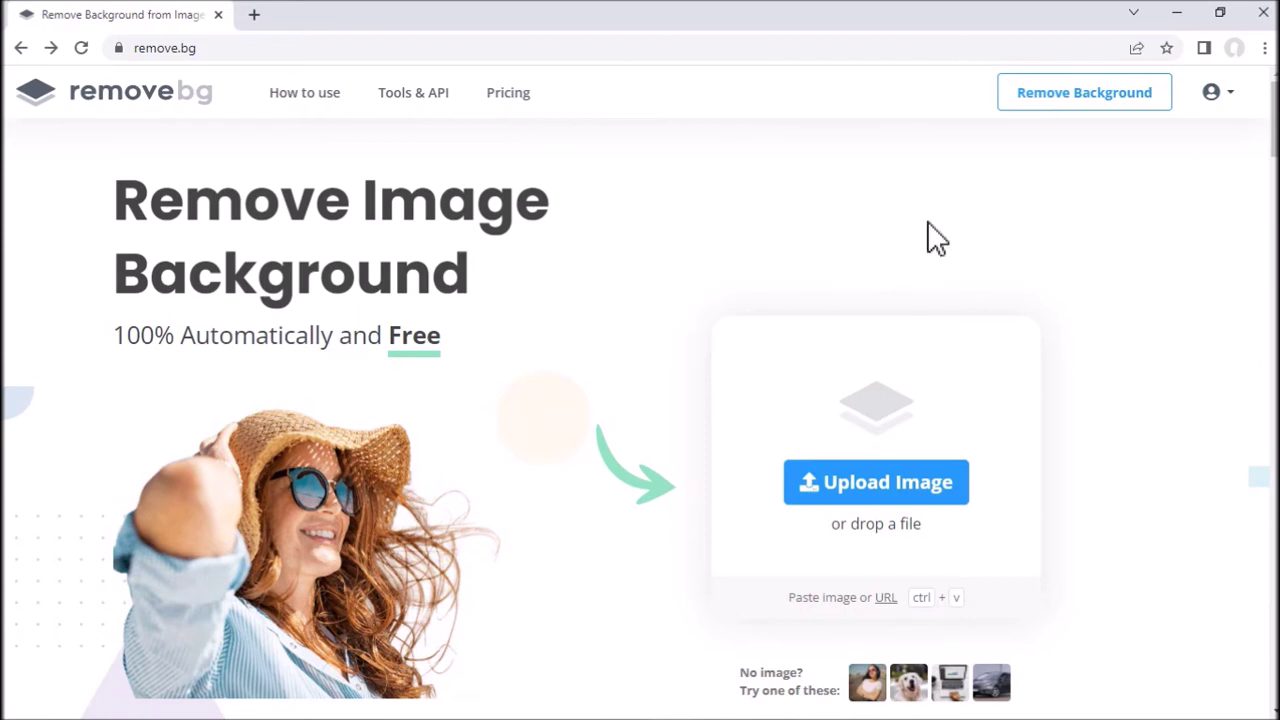
Compare the original and background-removed versions of the baby sample photo on the home page
{"action": "scroll", "coordinate": [640, 400], "scroll_direction": "down", "scroll_amount": 10}
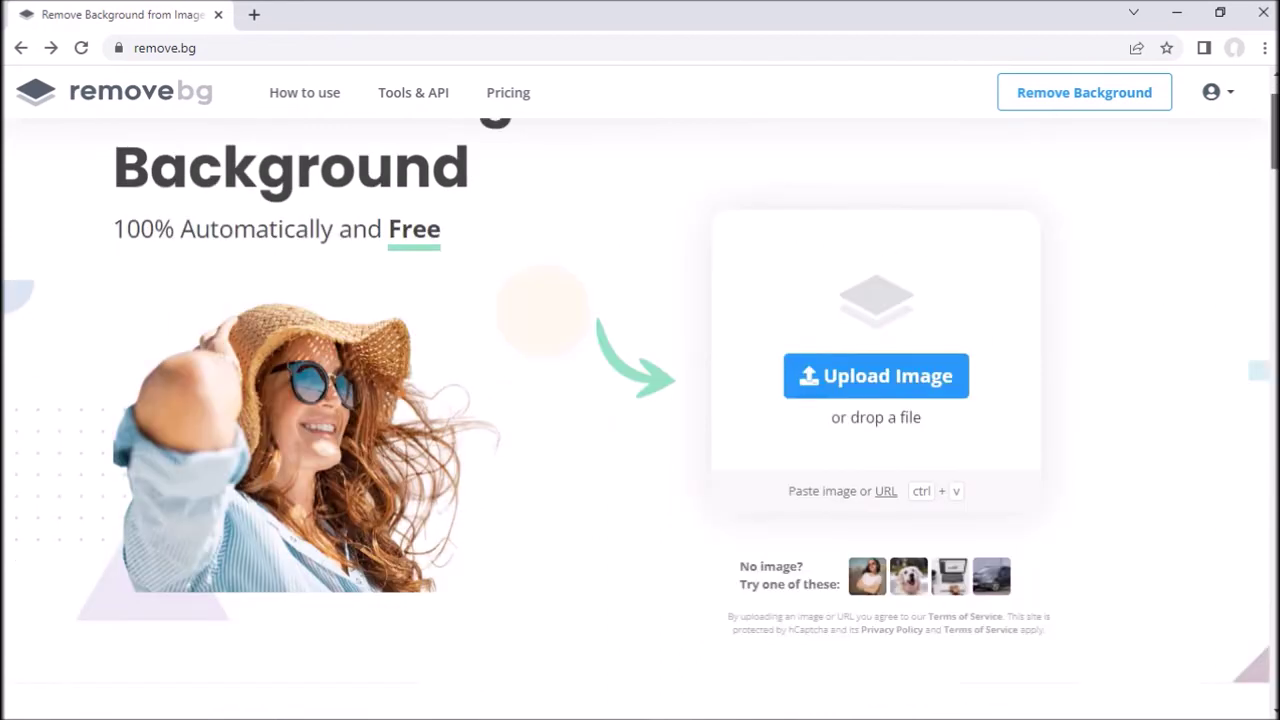
{"action": "scroll", "coordinate": [640, 400], "scroll_direction": "down", "scroll_amount": 6}
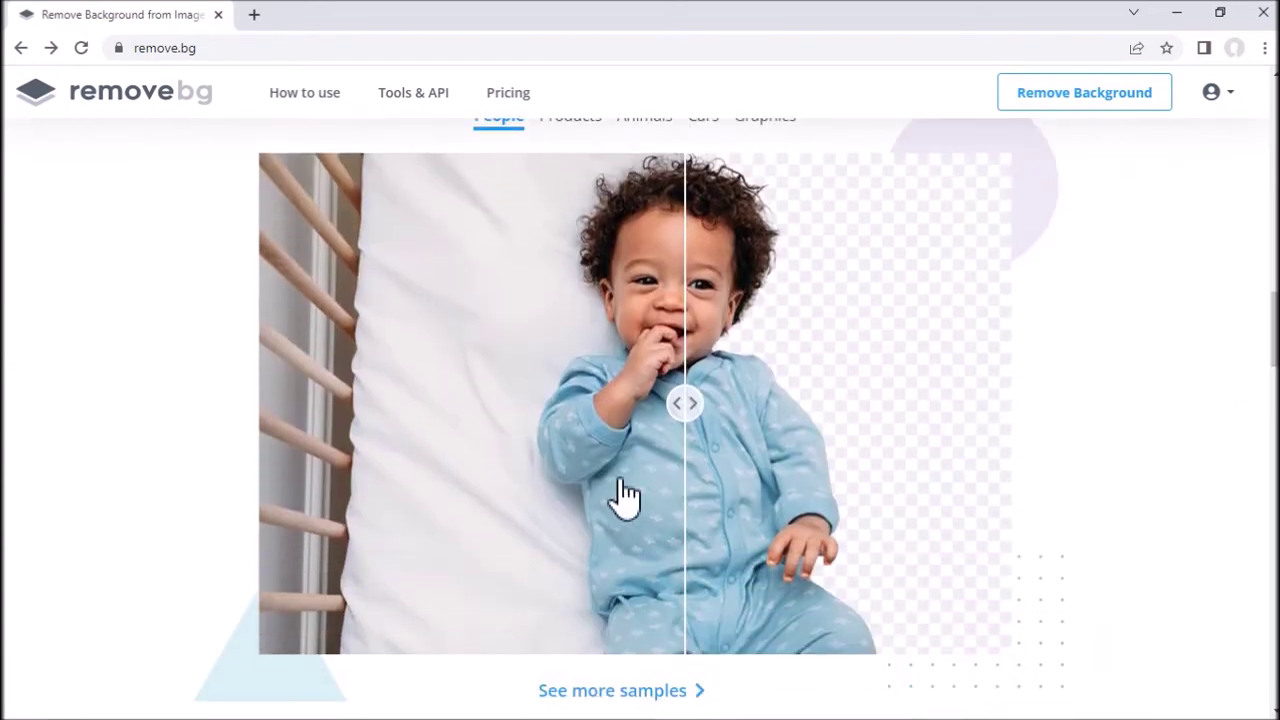
{"action": "left_click_drag", "start_coordinate": [682, 403], "coordinate": [268, 446]}
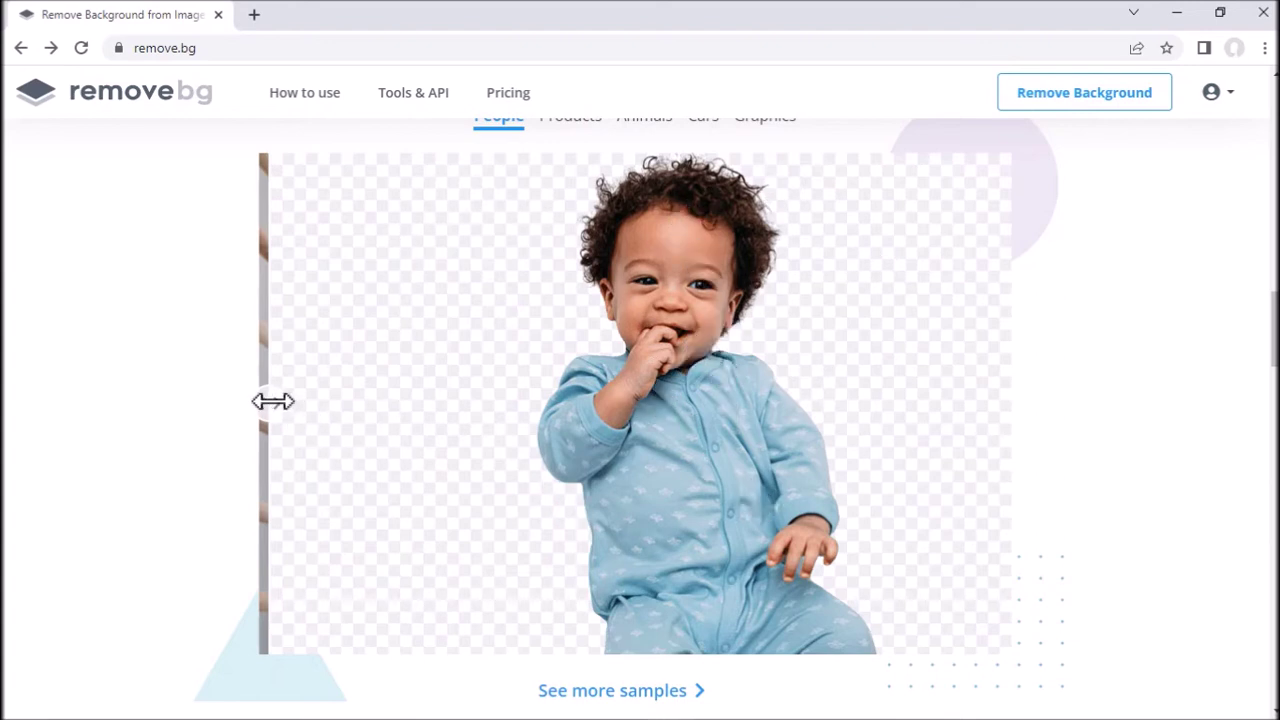
{"action": "left_click_drag", "start_coordinate": [271, 402], "coordinate": [686, 401]}
Open the full sample gallery and compare the before and after versions of the game controller, white car and cat images
{"action": "scroll", "coordinate": [1147, 380], "scroll_direction": "down", "scroll_amount": 12}
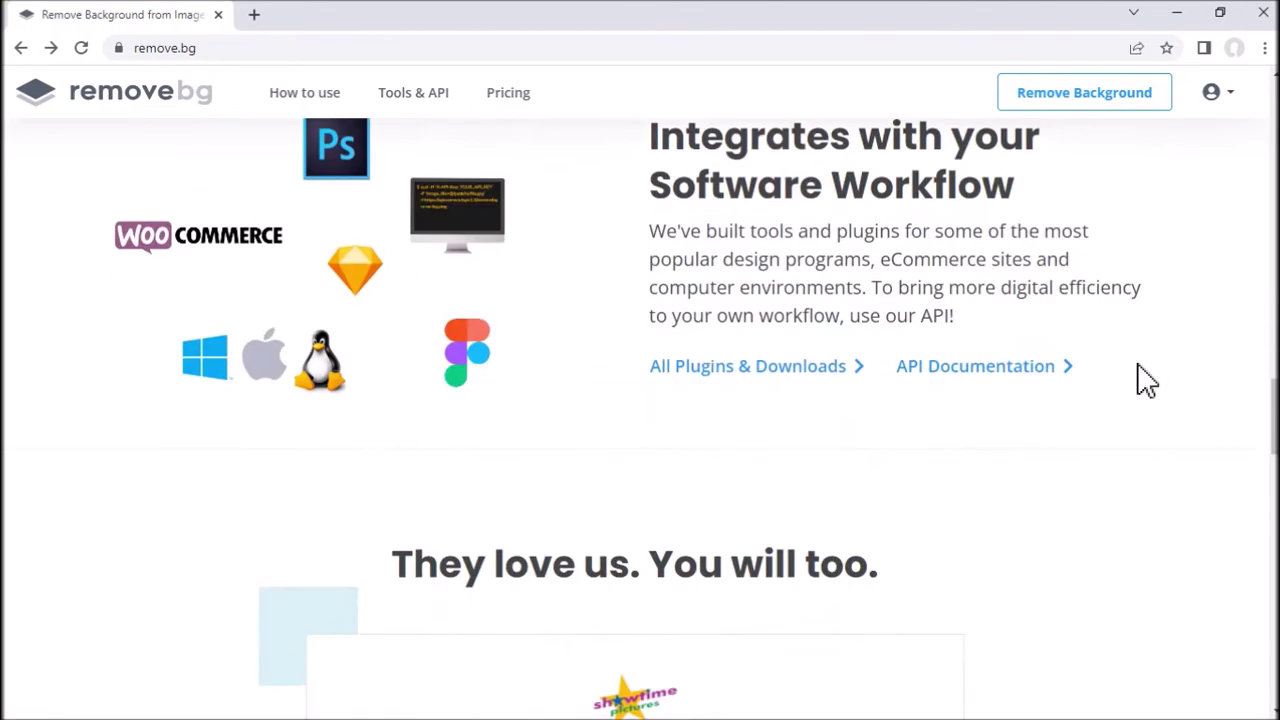
{"action": "scroll", "coordinate": [1137, 378], "scroll_direction": "up", "scroll_amount": 8}
{"action": "left_click", "coordinate": [646, 222]}
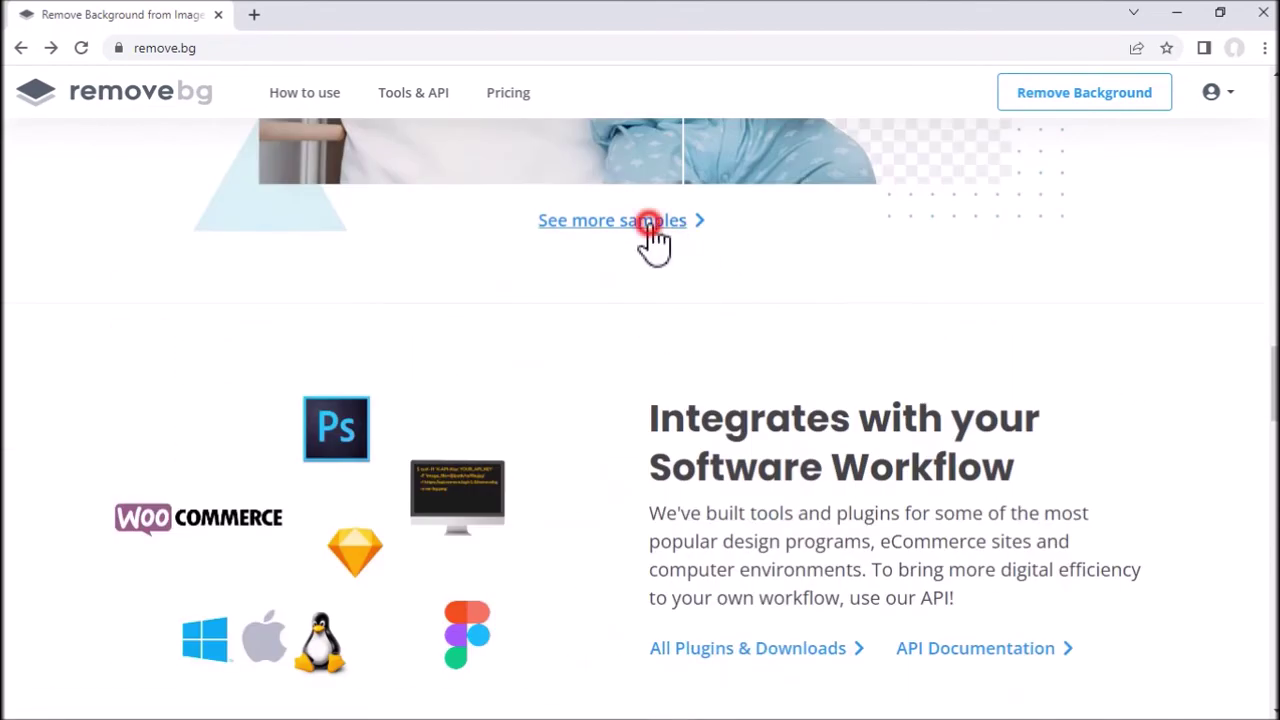
{"action": "scroll", "coordinate": [1057, 335], "scroll_direction": "down", "scroll_amount": 4}
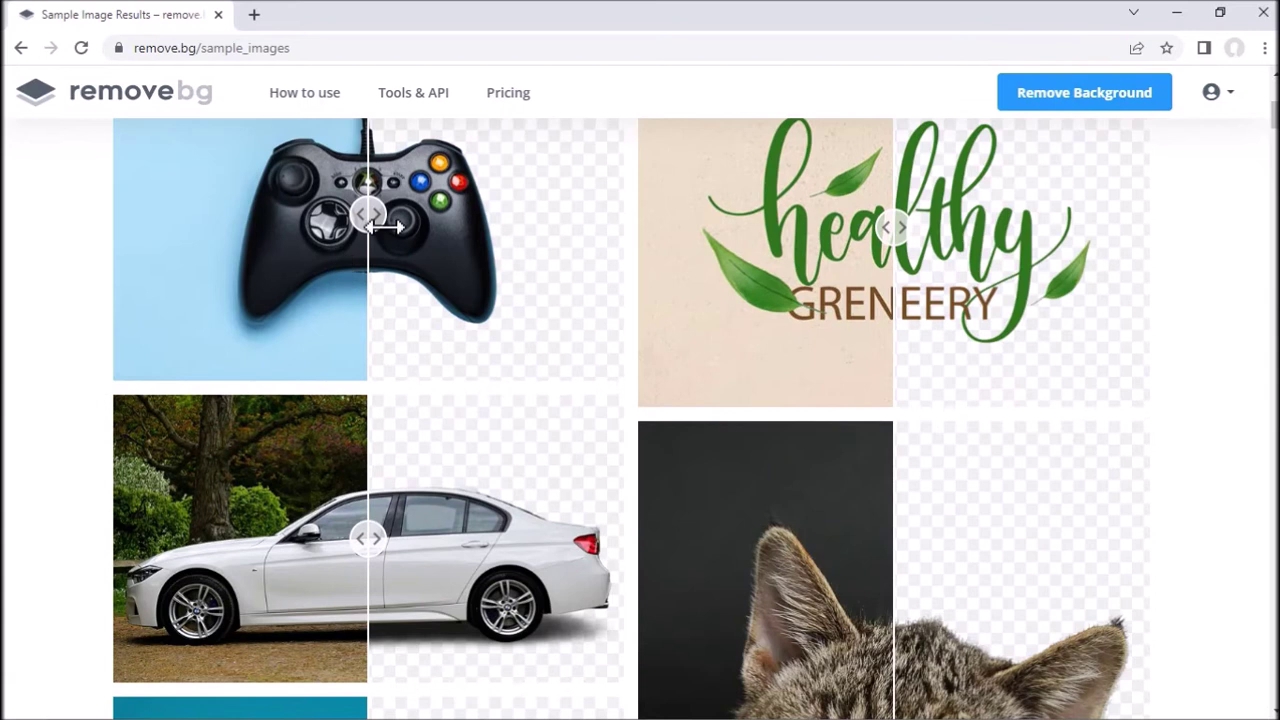
{"action": "left_click_drag", "start_coordinate": [368, 216], "coordinate": [357, 260]}
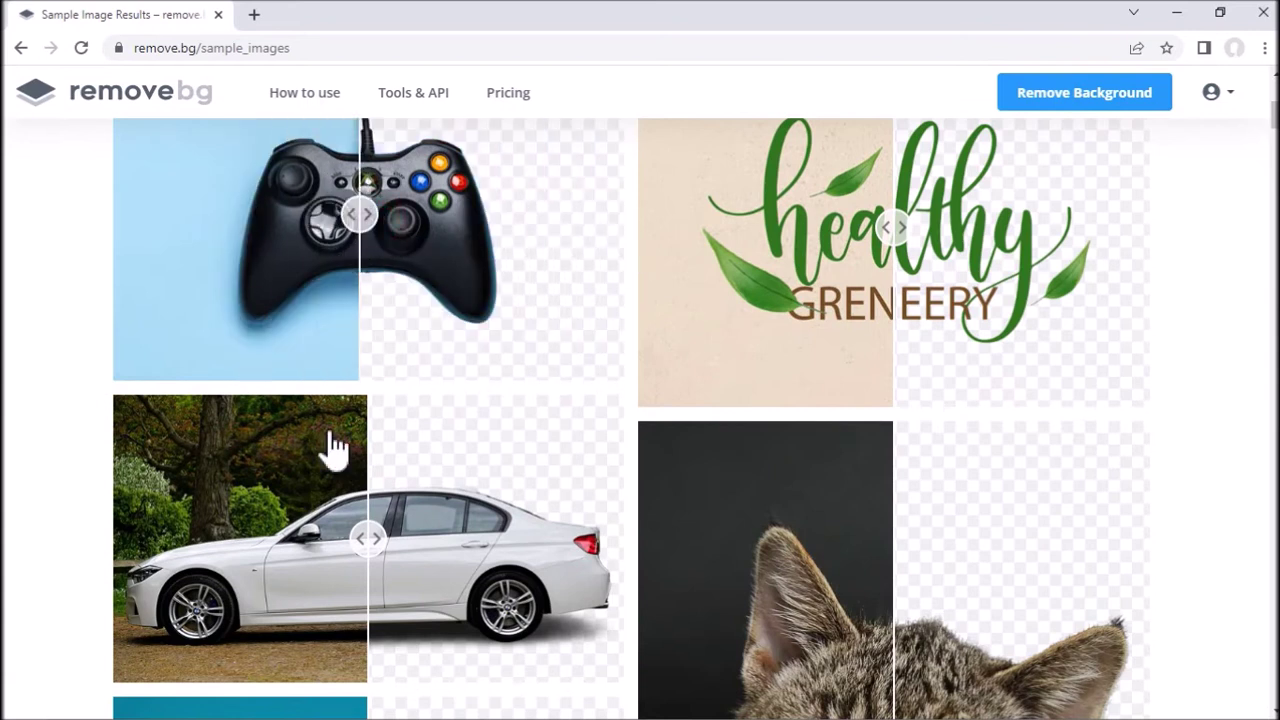
{"action": "left_click_drag", "start_coordinate": [368, 538], "coordinate": [400, 545]}
{"action": "scroll", "coordinate": [1200, 400], "scroll_direction": "down", "scroll_amount": 3}
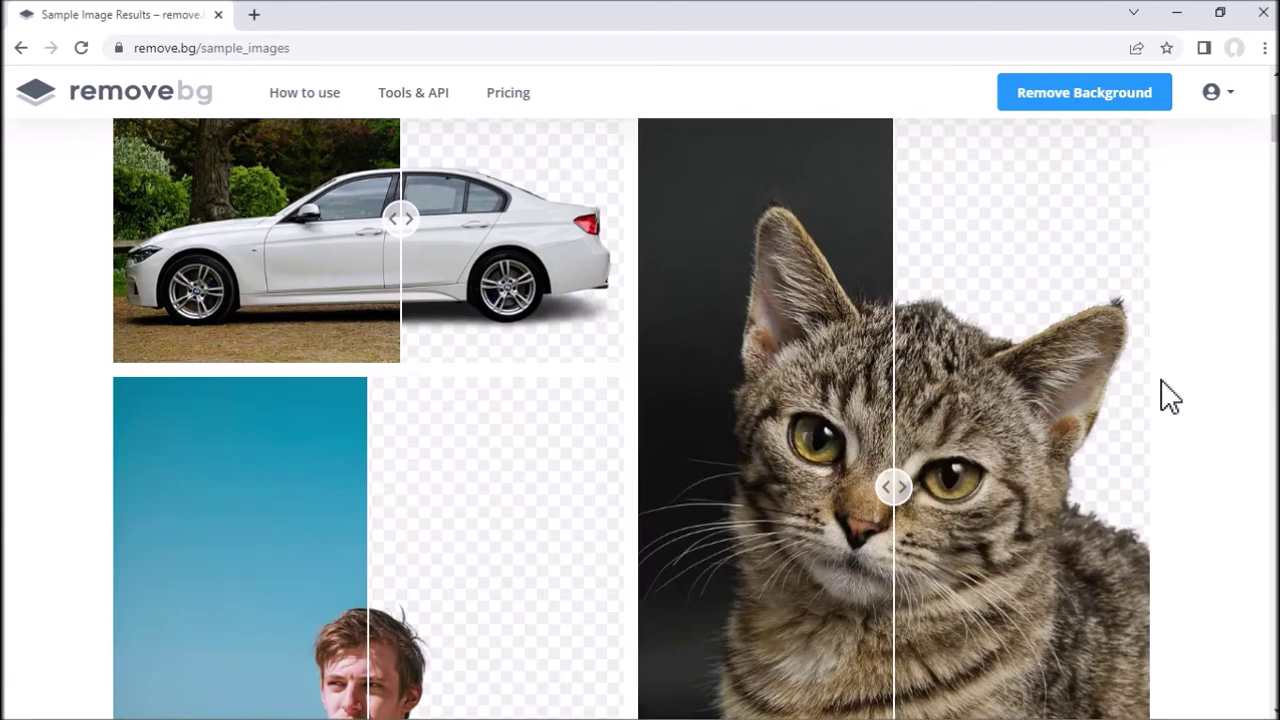
{"action": "mouse_move", "coordinate": [891, 429]}
{"action": "left_mouse_down"}
{"action": "mouse_move", "coordinate": [1140, 430]}
{"action": "mouse_move", "coordinate": [889, 434]}
{"action": "left_mouse_up"}
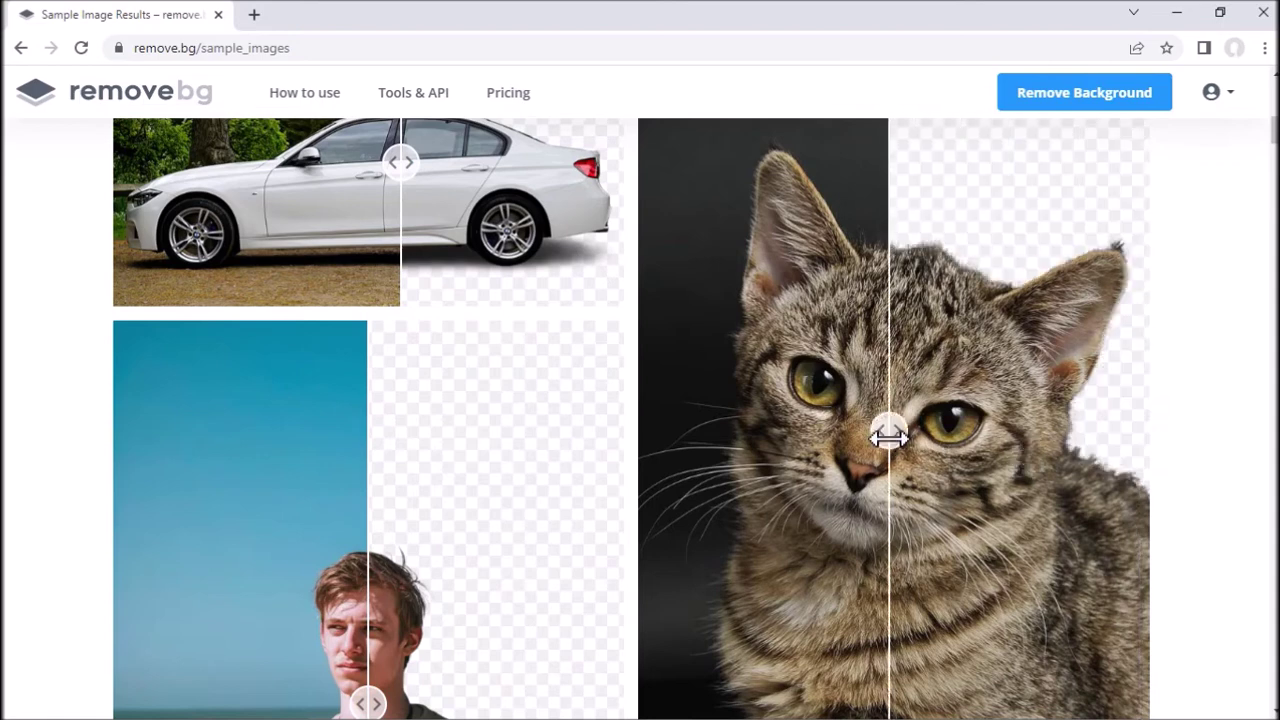
Browse further sample images and reveal the original background of the photo of four laughing friends
{"action": "scroll", "coordinate": [1023, 430], "scroll_direction": "down", "scroll_amount": 10}
{"action": "scroll", "coordinate": [1006, 417], "scroll_direction": "down", "scroll_amount": 7}
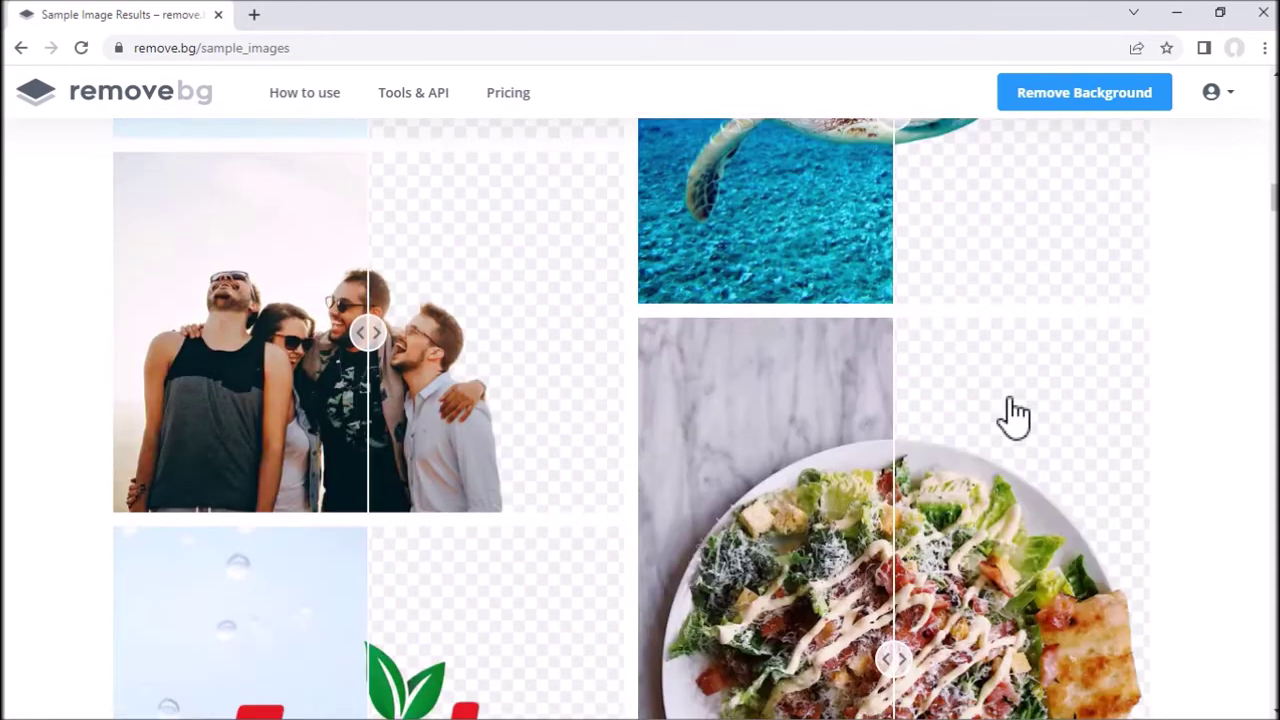
{"action": "scroll", "coordinate": [1009, 414], "scroll_direction": "up", "scroll_amount": 2}
{"action": "left_click_drag", "start_coordinate": [470, 272], "coordinate": [563, 289]}
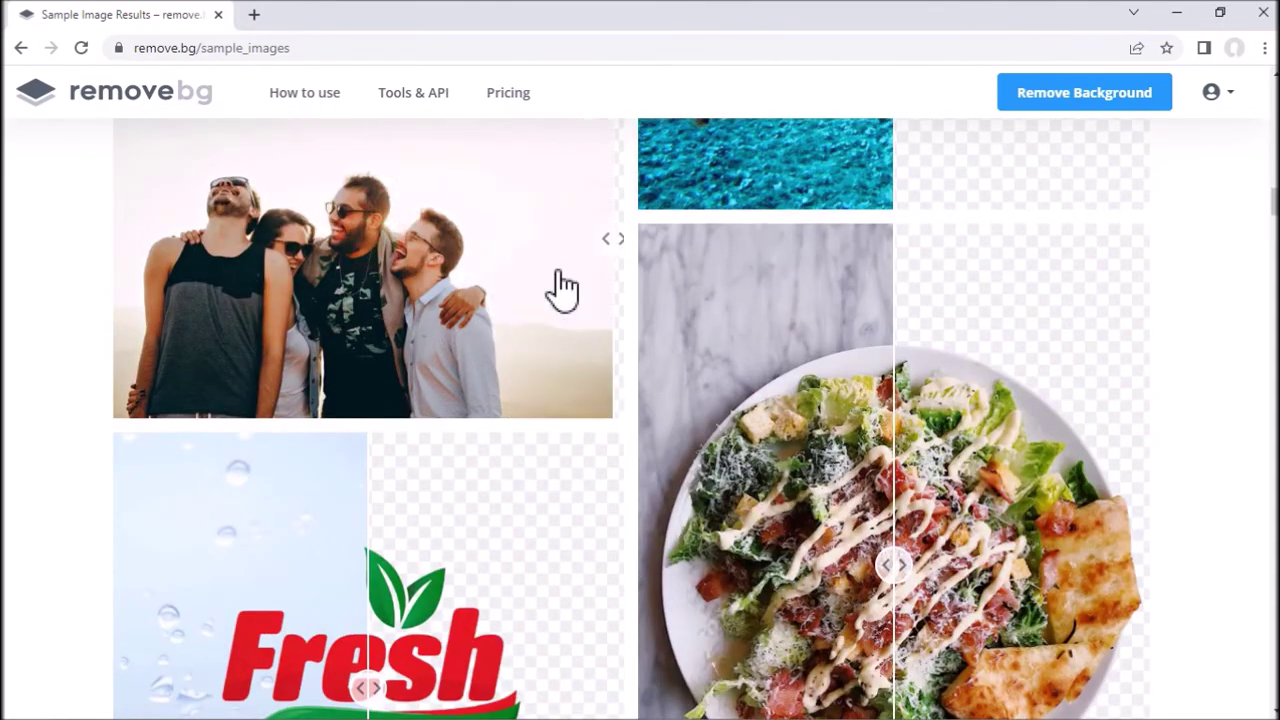
{"action": "scroll", "coordinate": [1151, 380], "scroll_direction": "up", "scroll_amount": 10}
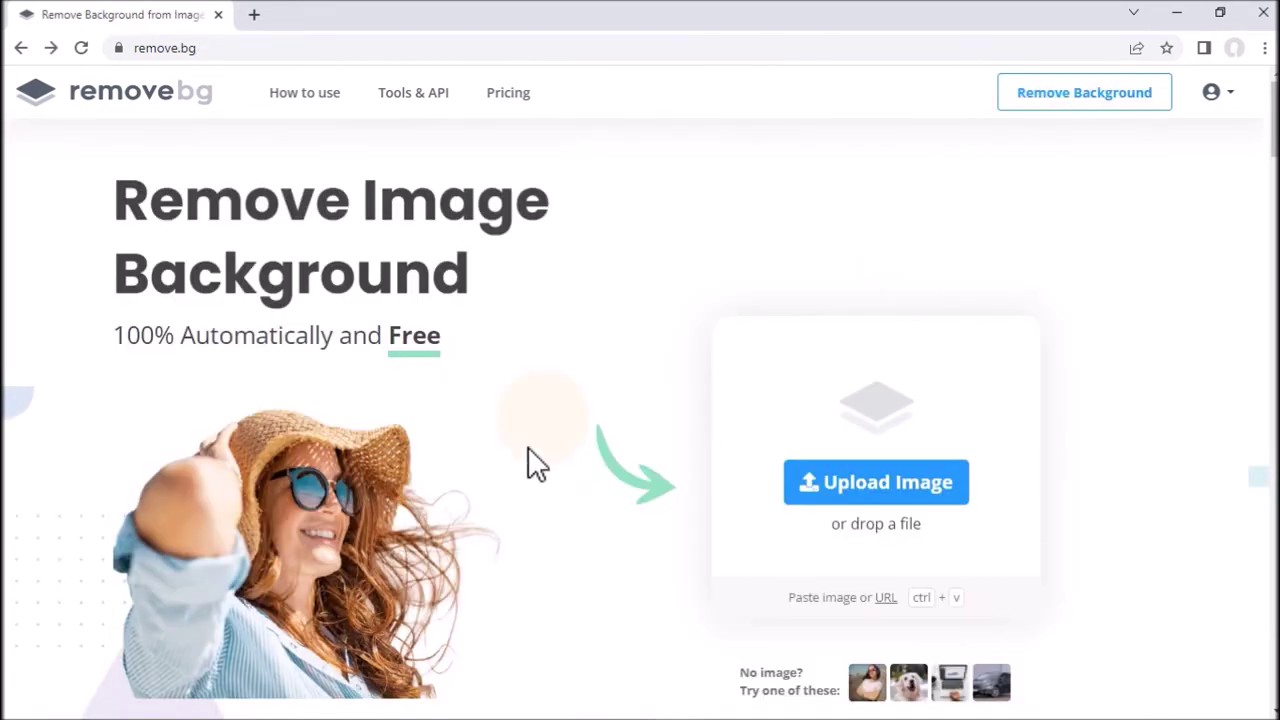
Switch to the Slideshow folder in File Explorer and upload pic.jpg to remove.bg for background removal
{"action": "key", "text": "alt+Tab"}
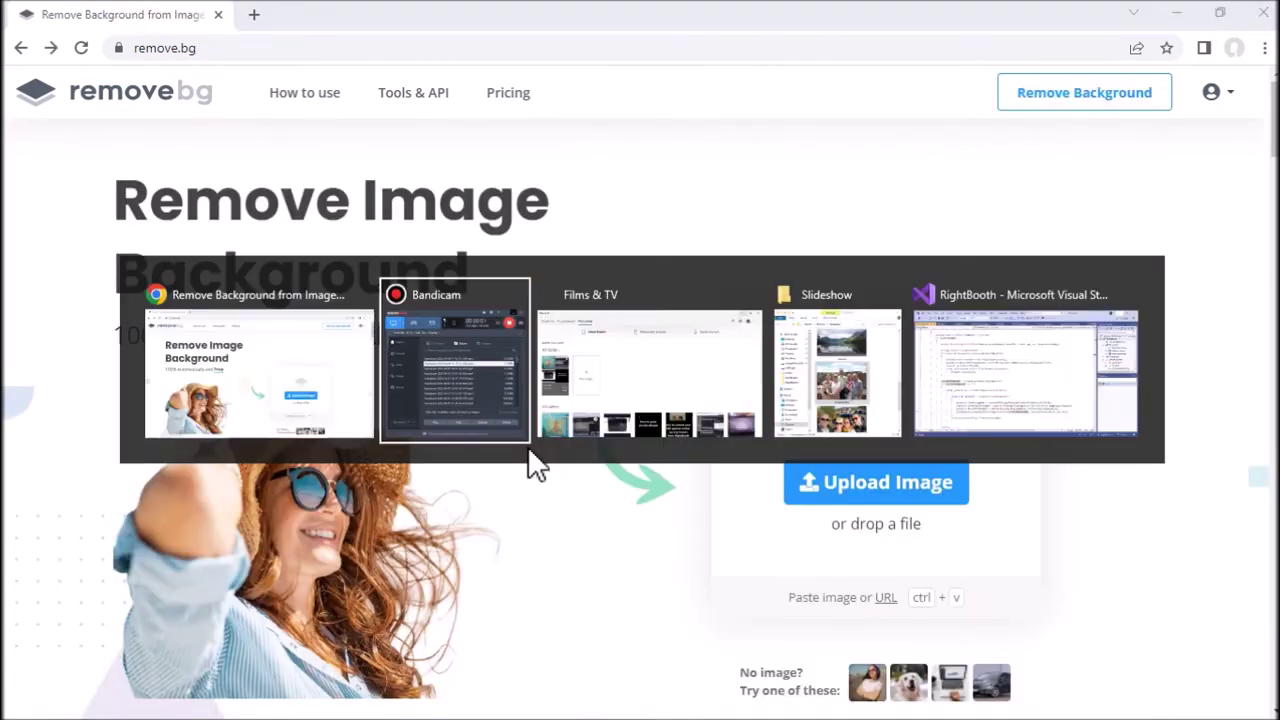
{"action": "key", "text": "alt+Tab"}
{"action": "key", "text": "alt+Tab"}
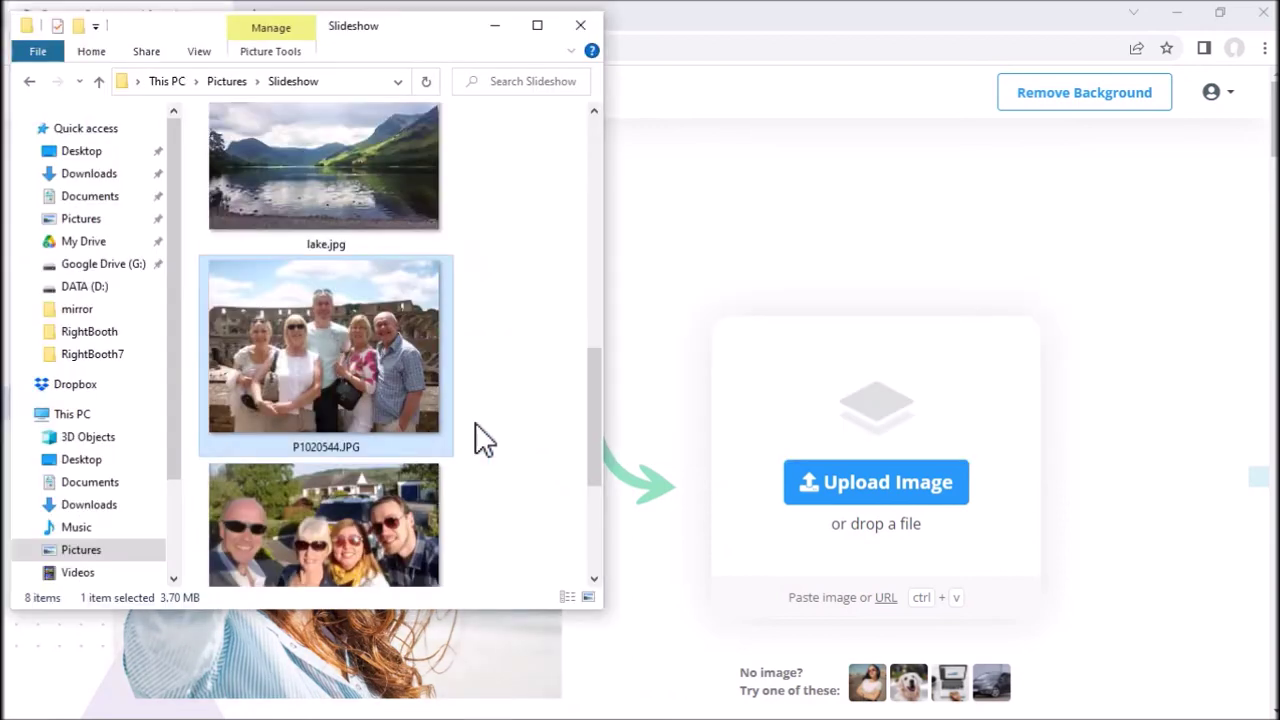
{"action": "left_click_drag", "start_coordinate": [589, 379], "coordinate": [600, 448]}
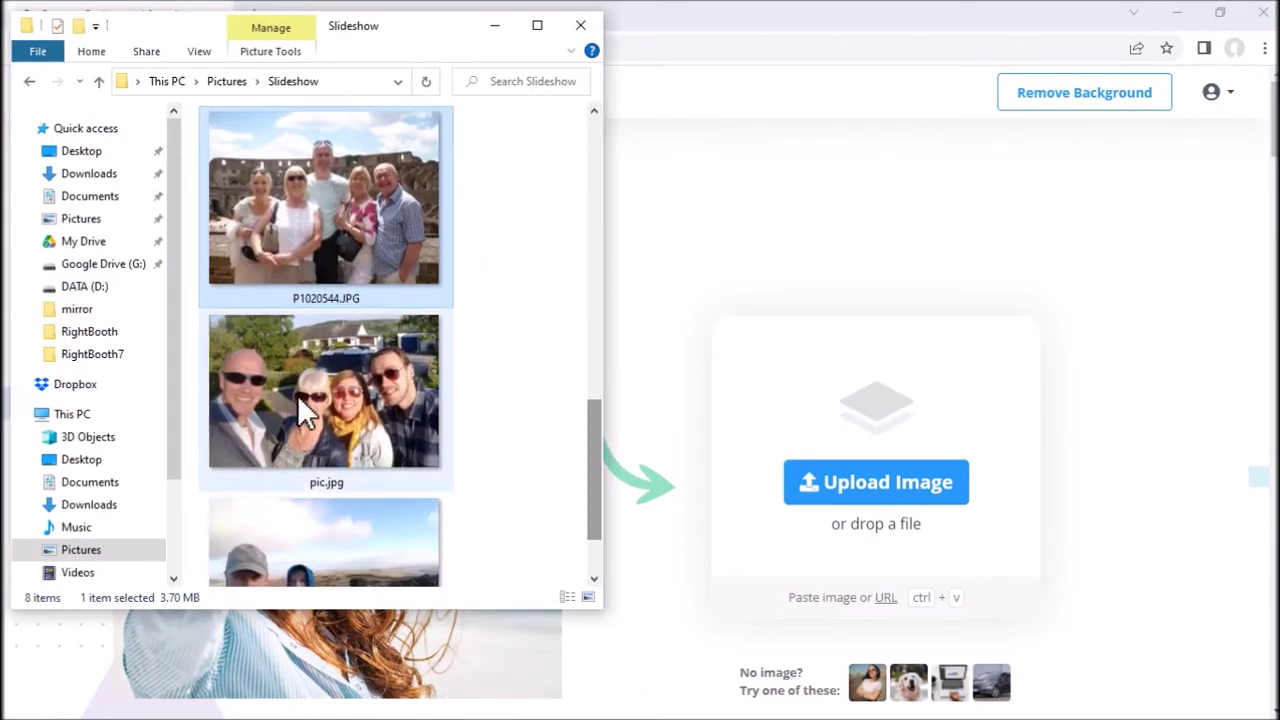
{"action": "left_click_drag", "start_coordinate": [291, 387], "coordinate": [859, 472]}
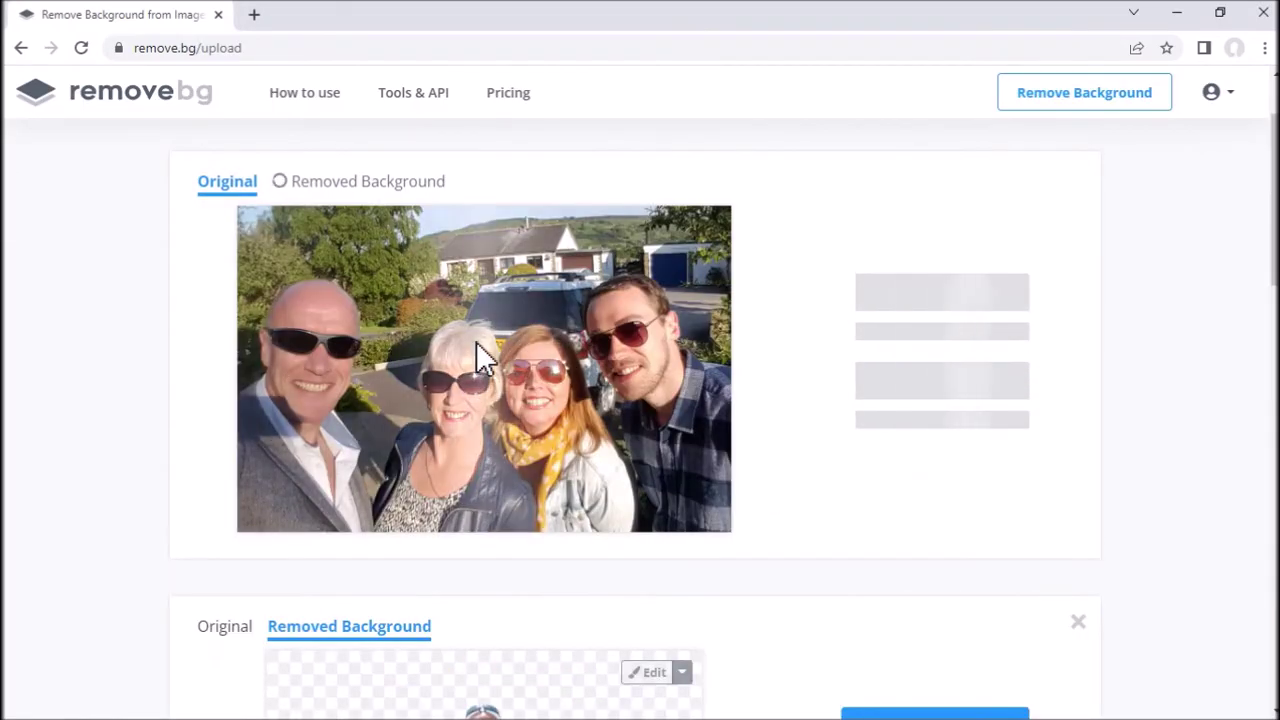
Compare the original and background-removed versions of the four-person selfie and the five-person Colosseum photo
{"action": "left_click", "coordinate": [240, 184]}
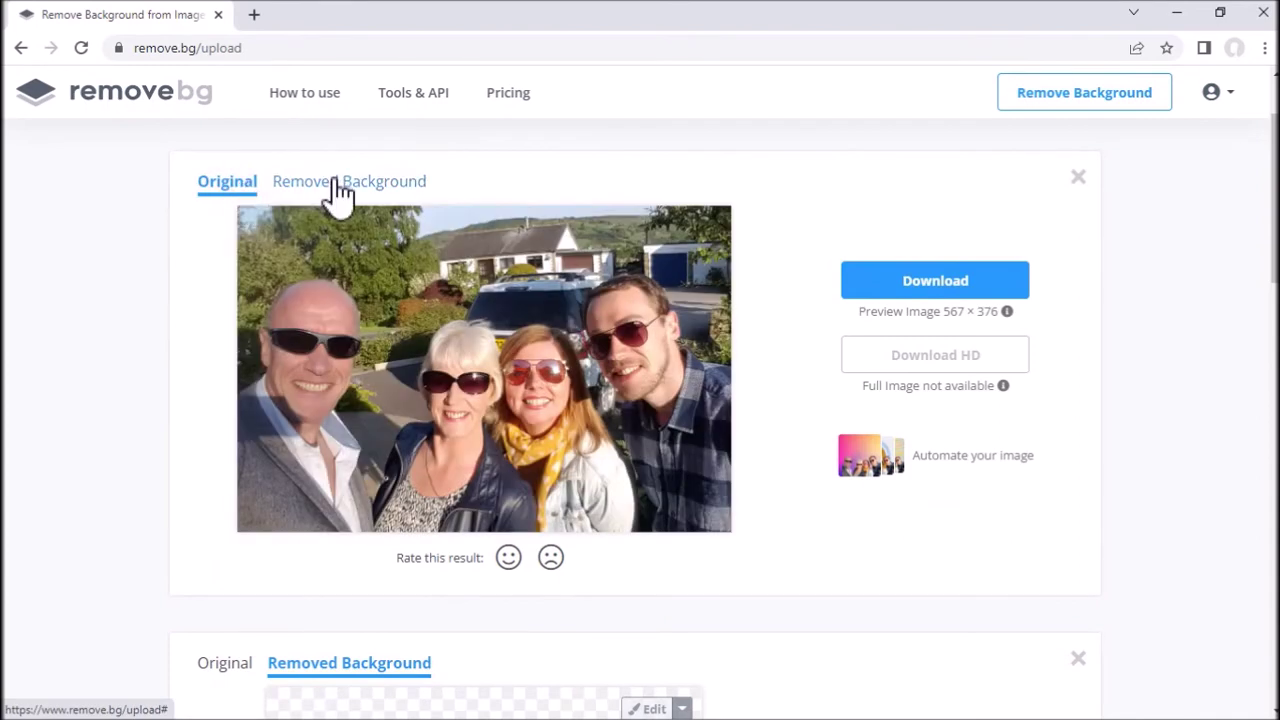
{"action": "left_click", "coordinate": [335, 183]}
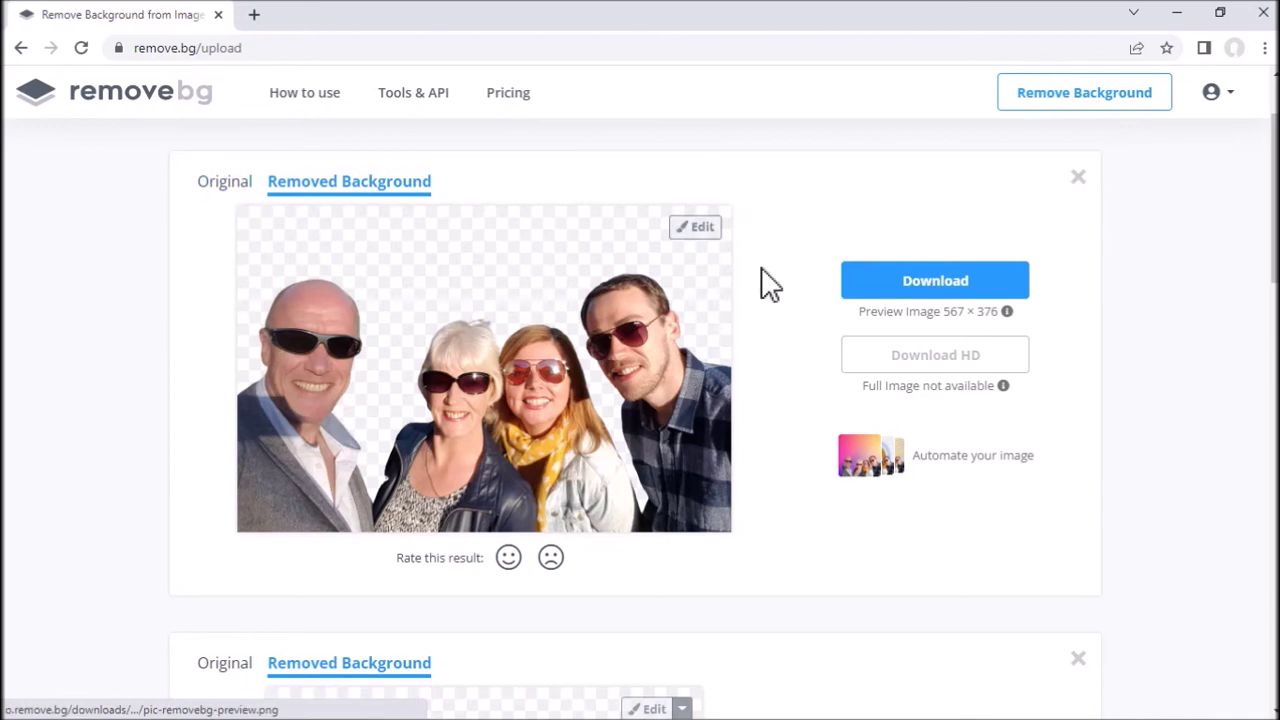
{"action": "scroll", "coordinate": [775, 293], "scroll_direction": "down", "scroll_amount": 2}
{"action": "scroll", "coordinate": [760, 285], "scroll_direction": "down", "scroll_amount": 3}
{"action": "left_click", "coordinate": [224, 201]}
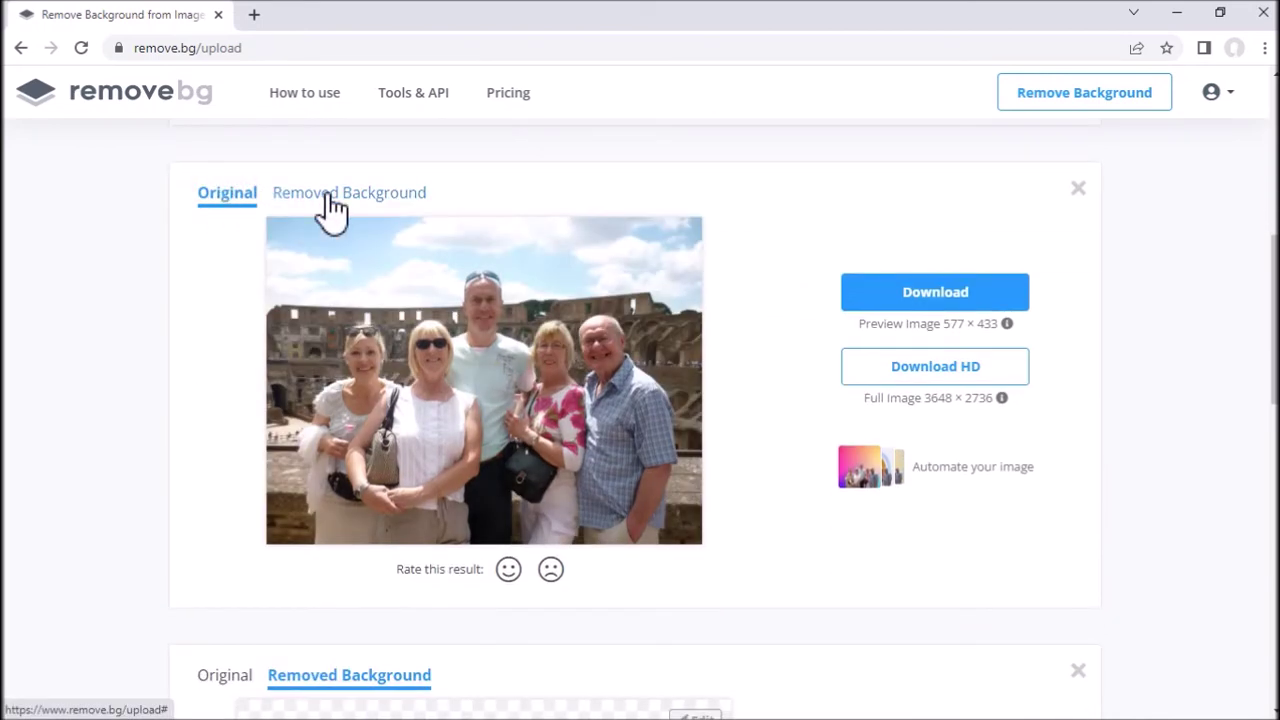
{"action": "left_click", "coordinate": [330, 205]}
Compare the original and background-removed versions of the couple's photo taken above the valley town
{"action": "scroll", "coordinate": [569, 323], "scroll_direction": "down", "scroll_amount": 4}
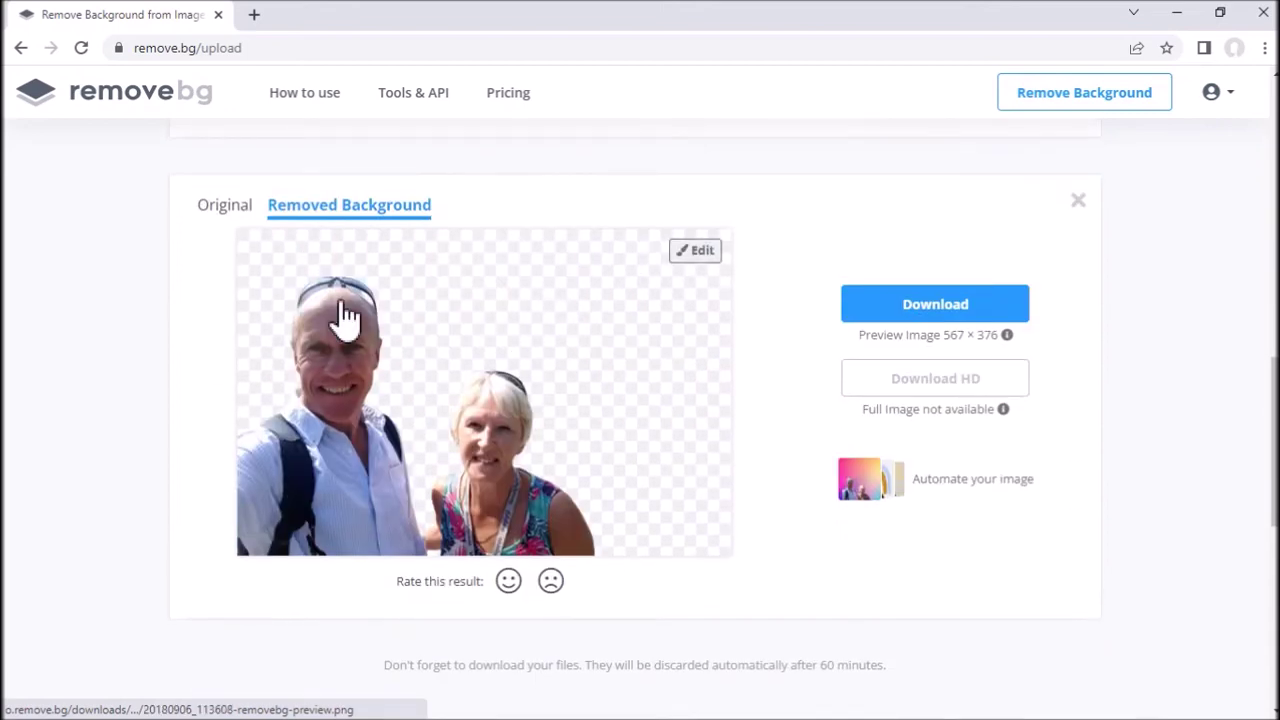
{"action": "left_click", "coordinate": [220, 226]}
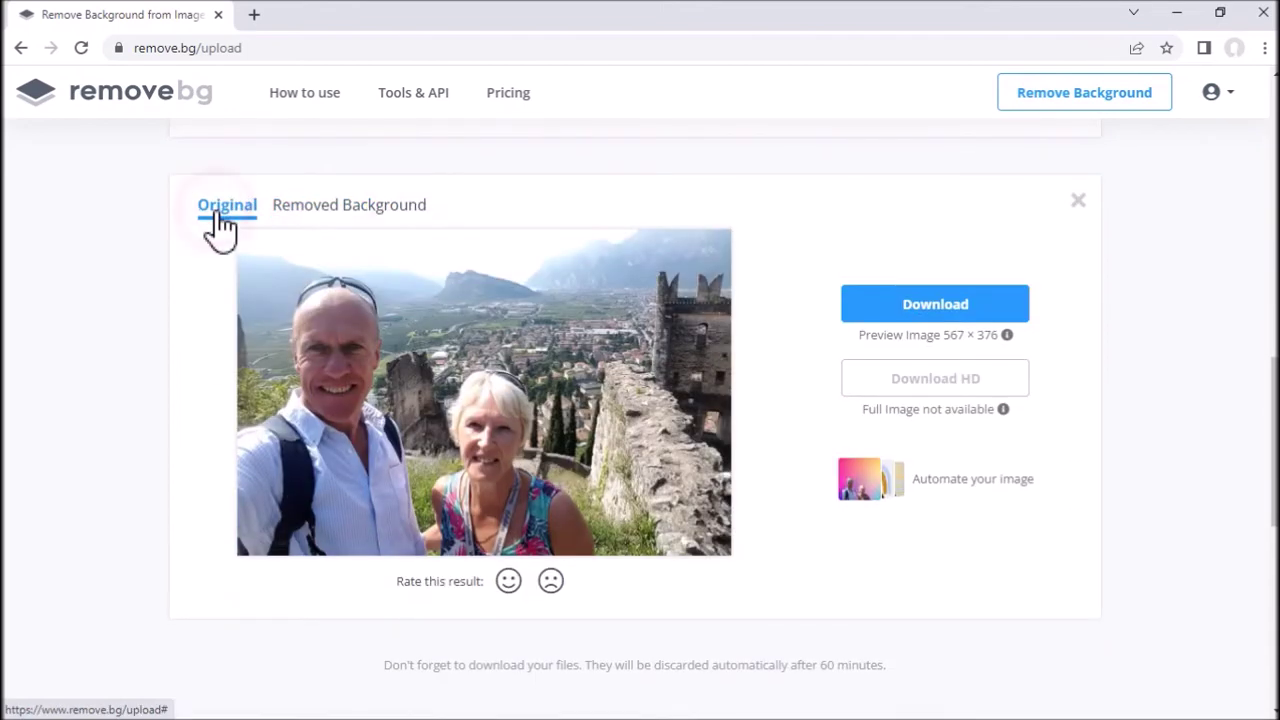
{"action": "left_click", "coordinate": [306, 204]}
{"action": "scroll", "coordinate": [755, 420], "scroll_direction": "up", "scroll_amount": 1}
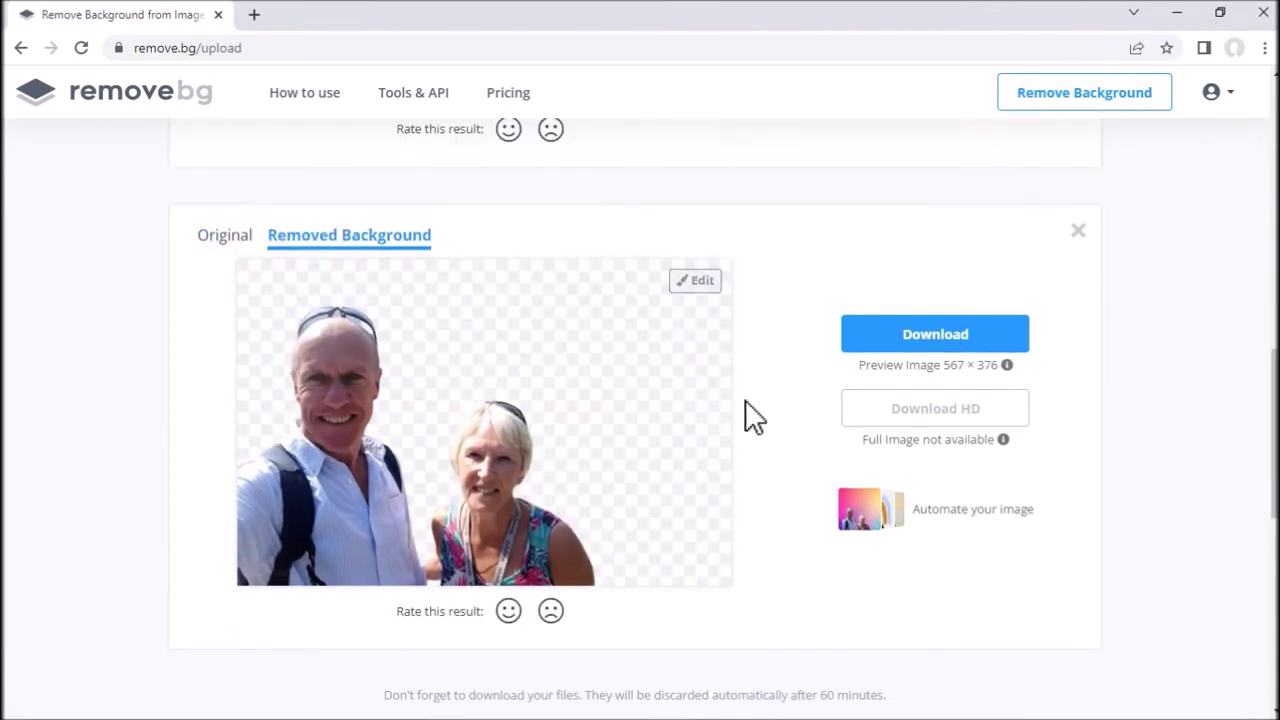
{"action": "scroll", "coordinate": [773, 417], "scroll_direction": "up", "scroll_amount": 12}
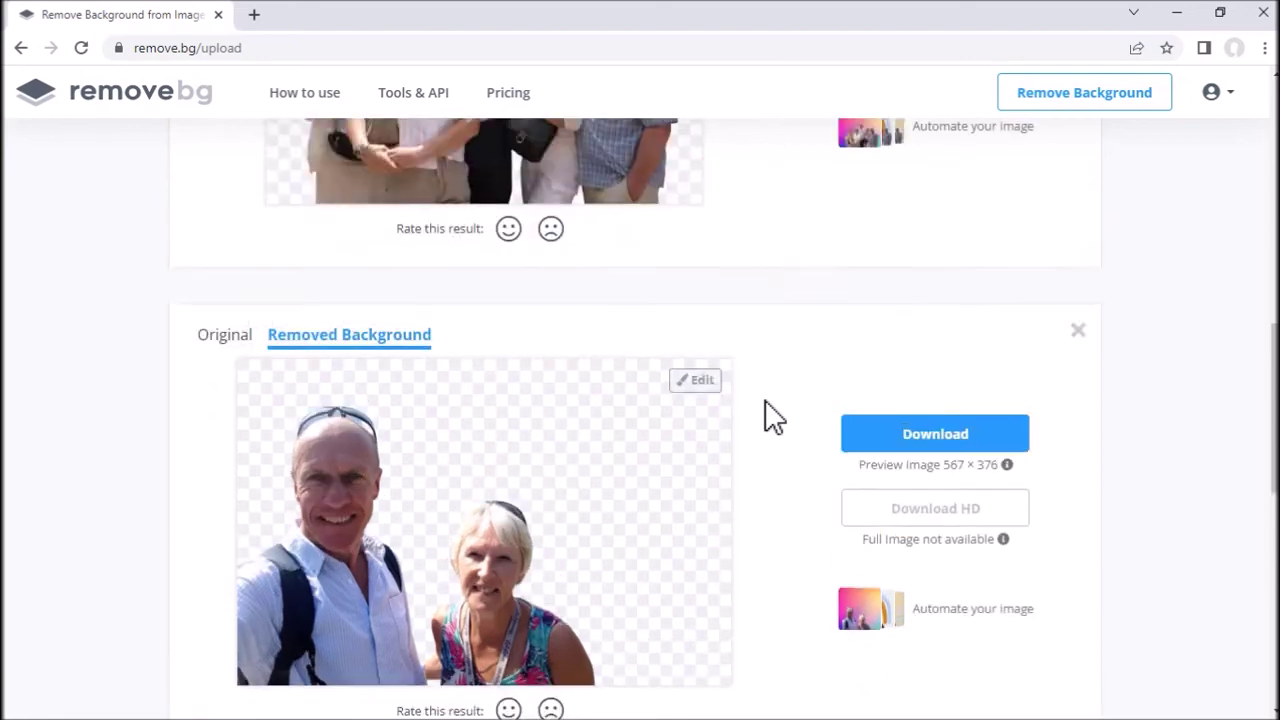
{"action": "scroll", "coordinate": [773, 417], "scroll_direction": "up", "scroll_amount": 2}
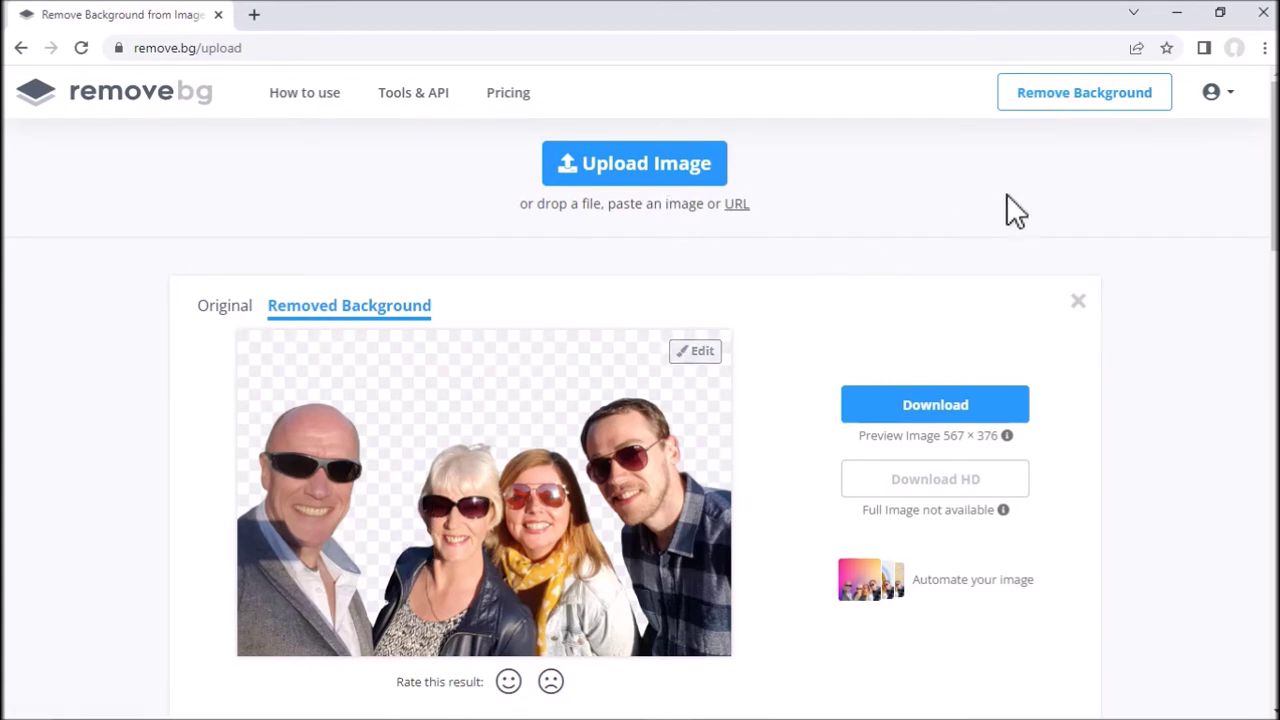
Open the account dashboard and review the available credits, current plan and free API previews
{"action": "left_click", "coordinate": [1215, 94]}
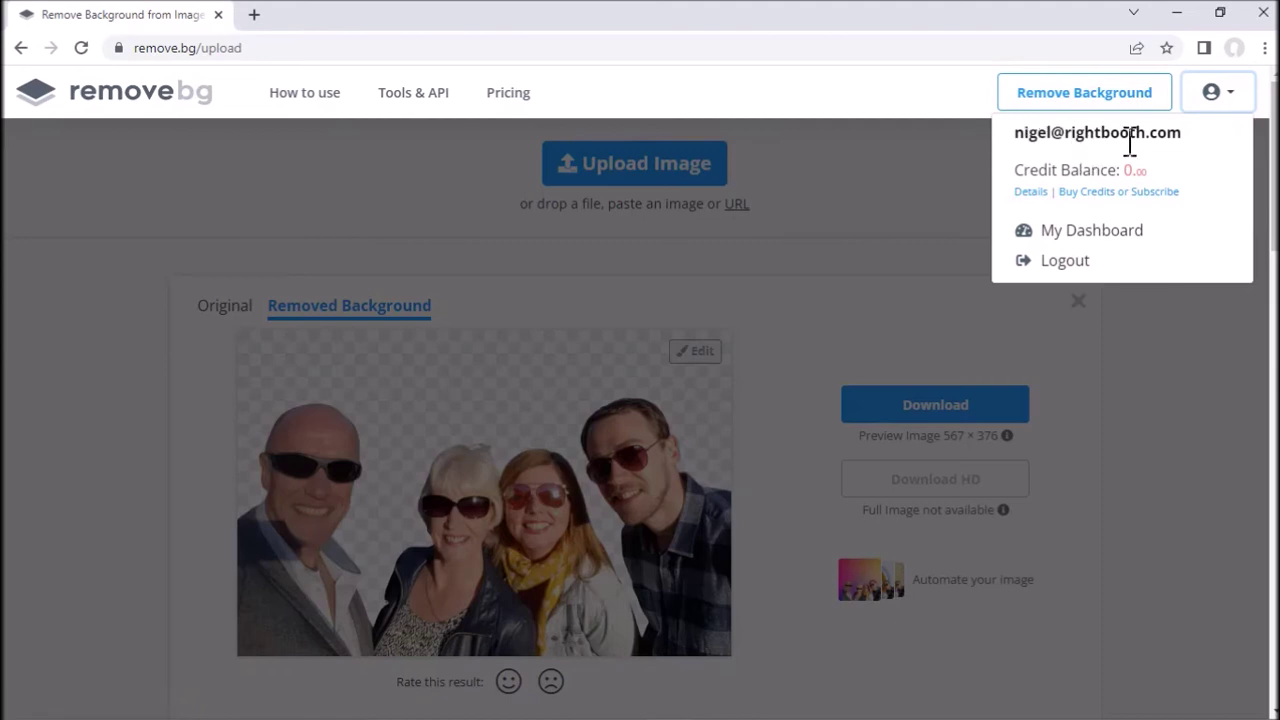
{"action": "left_click", "coordinate": [1080, 240]}
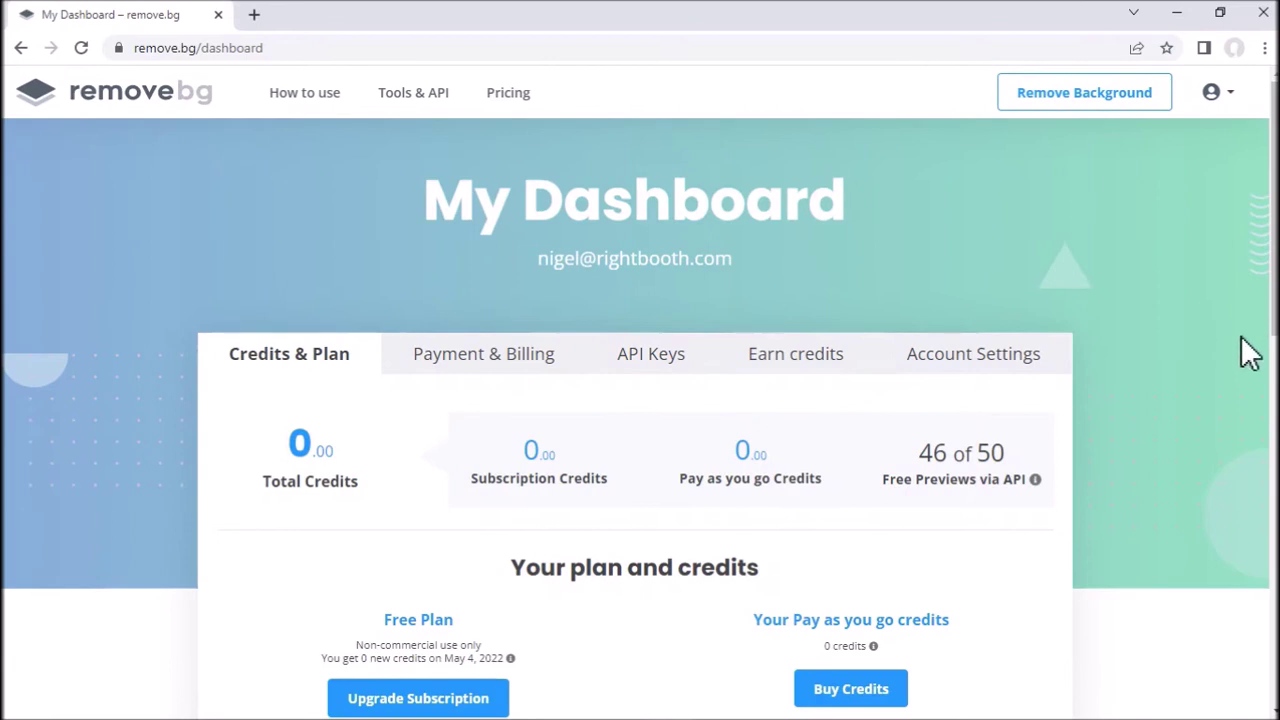
{"action": "scroll", "coordinate": [1214, 363], "scroll_direction": "down", "scroll_amount": 3}
{"action": "scroll", "coordinate": [1215, 360], "scroll_direction": "up", "scroll_amount": 1}
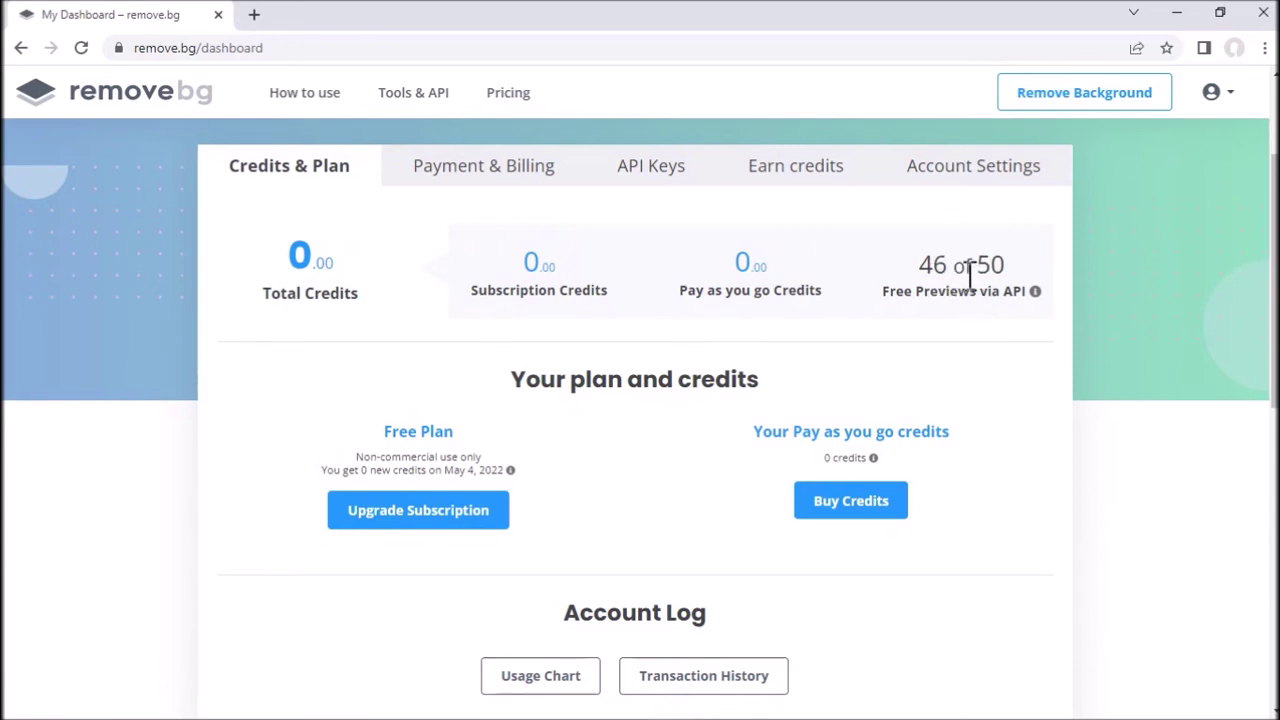
Review the subscription and pay-as-you-go prices for full-resolution images on the pricing page
{"action": "left_click", "coordinate": [508, 108]}
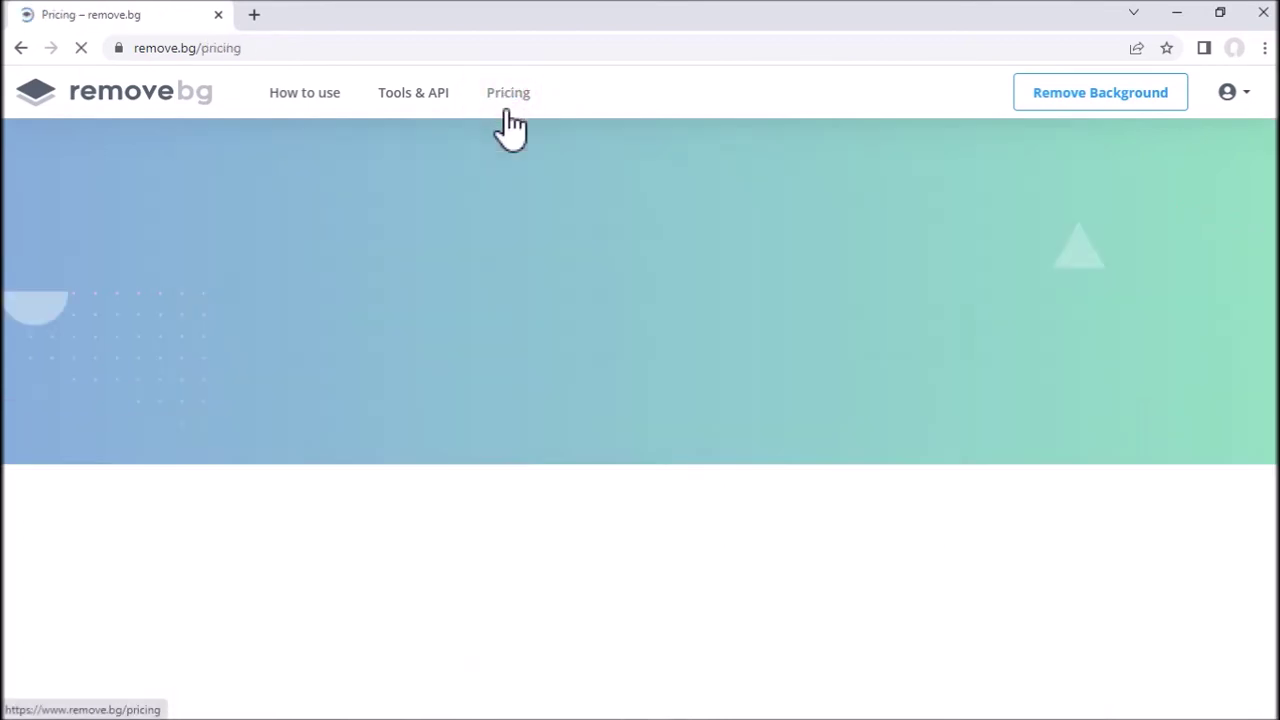
{"action": "scroll", "coordinate": [1180, 360], "scroll_direction": "down", "scroll_amount": 3}
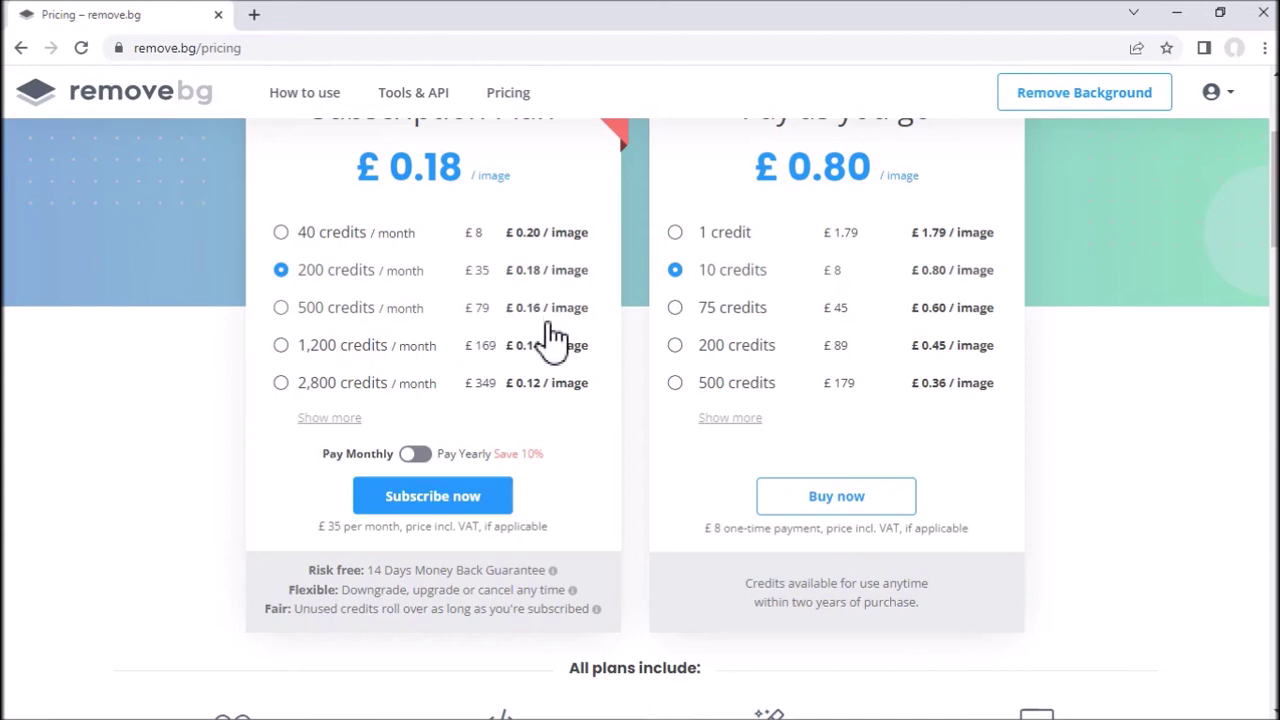
{"action": "scroll", "coordinate": [553, 340], "scroll_direction": "up", "scroll_amount": 3}
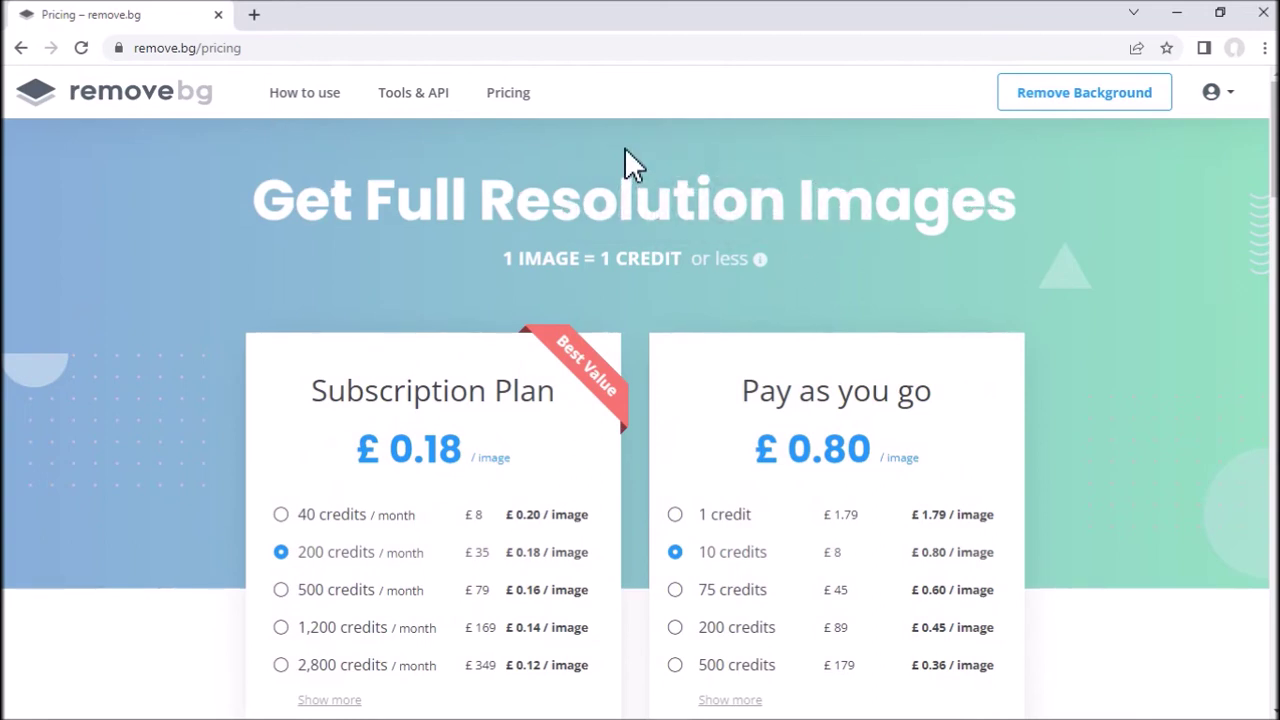
Review the API keys section of the account dashboard and the form for labelling and creating a new key, without creating one
{"action": "left_click", "coordinate": [1226, 95]}
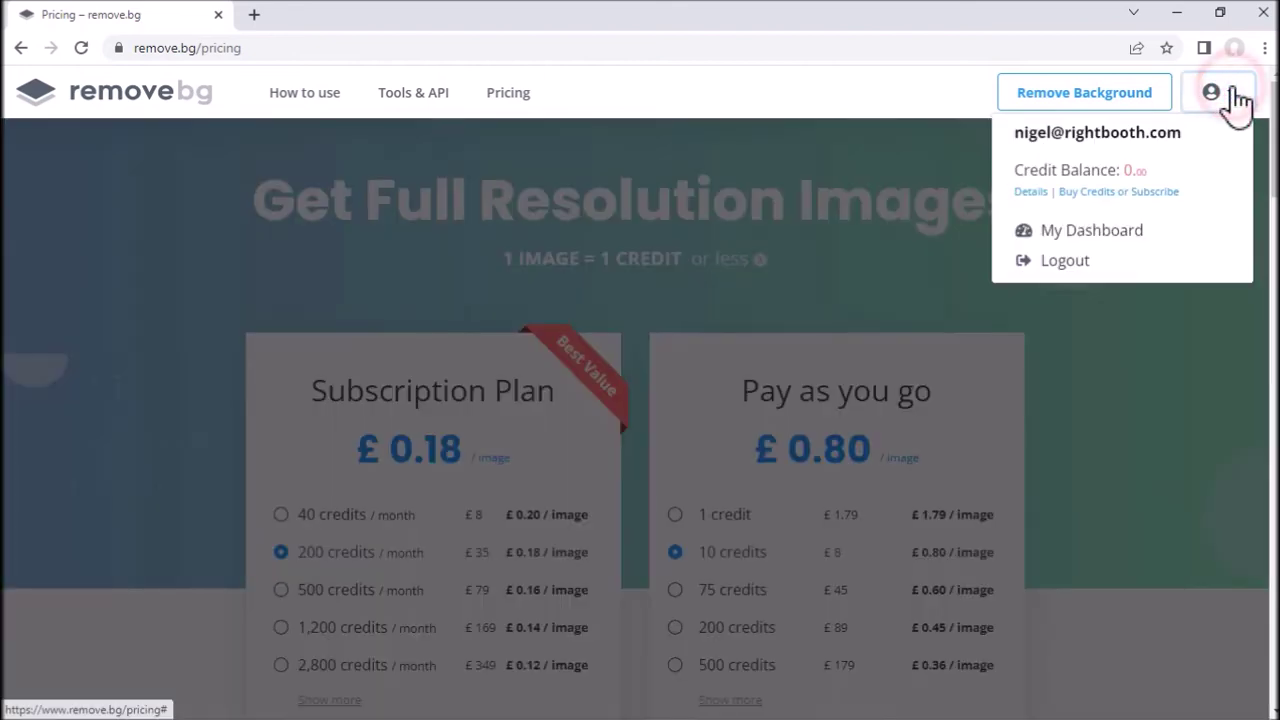
{"action": "left_click", "coordinate": [1097, 235]}
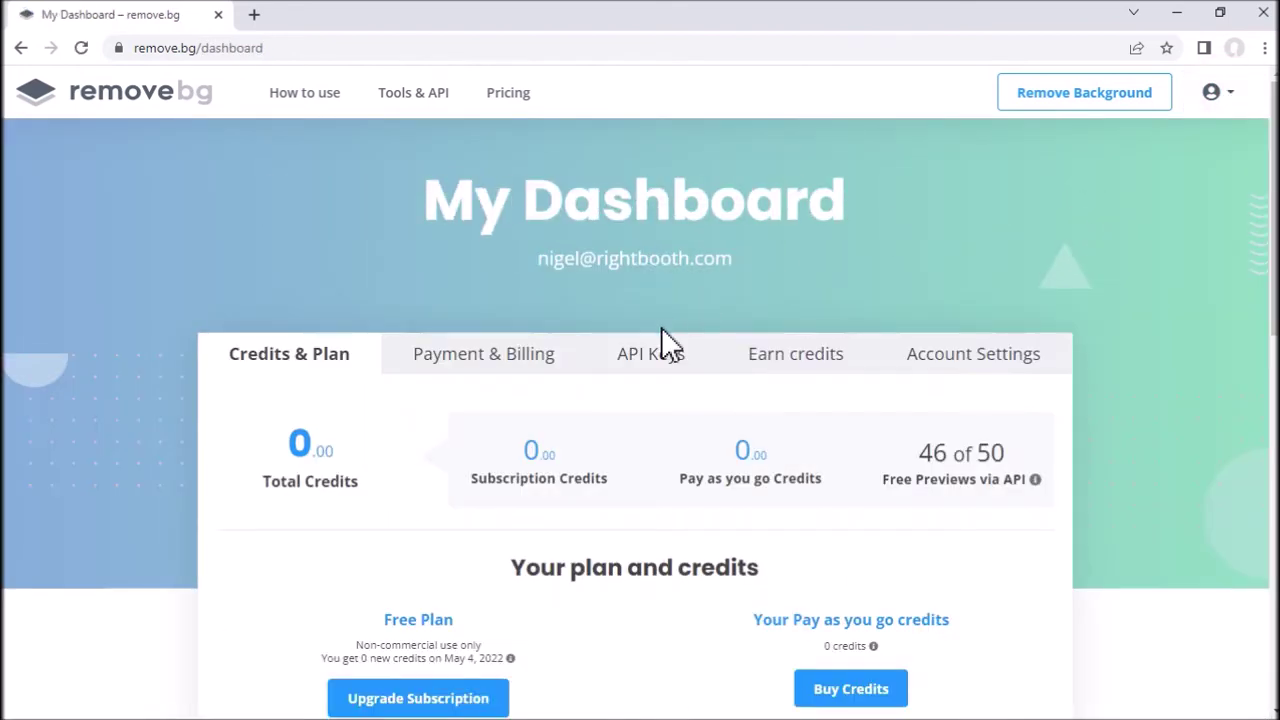
{"action": "left_click", "coordinate": [663, 357]}
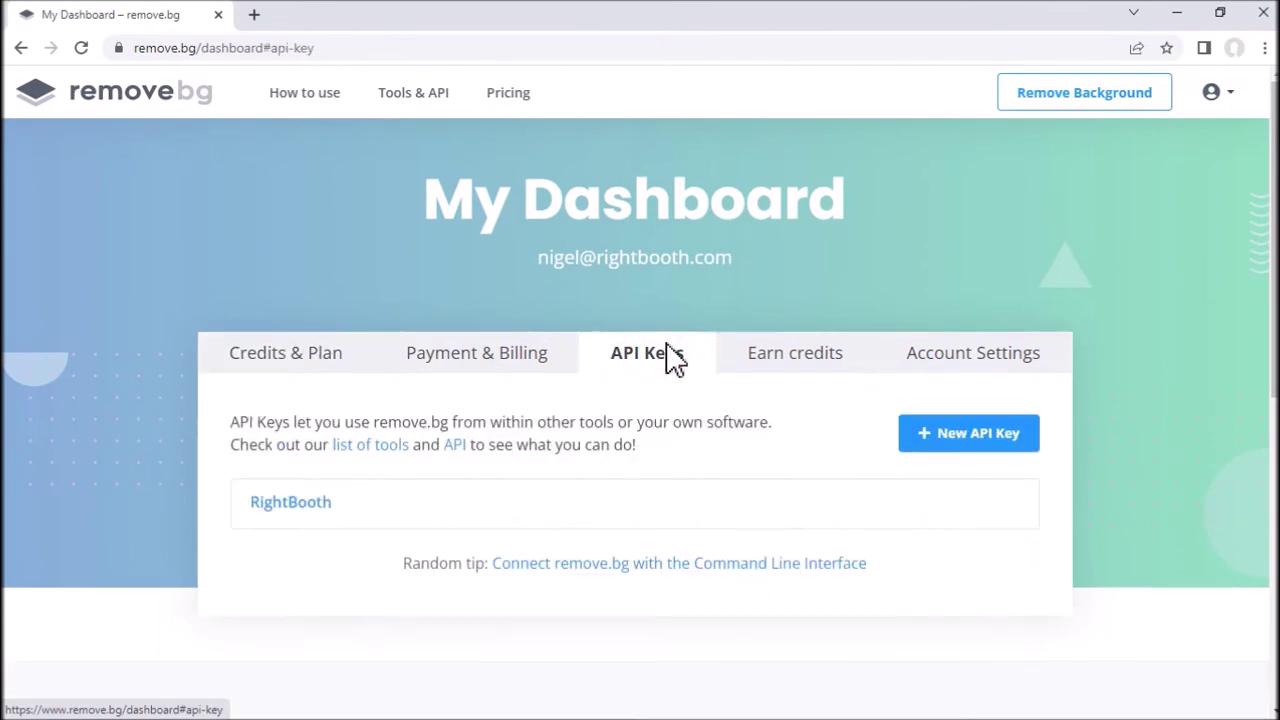
{"action": "scroll", "coordinate": [674, 357], "scroll_direction": "down", "scroll_amount": 3}
{"action": "scroll", "coordinate": [1074, 234], "scroll_direction": "up", "scroll_amount": 2}
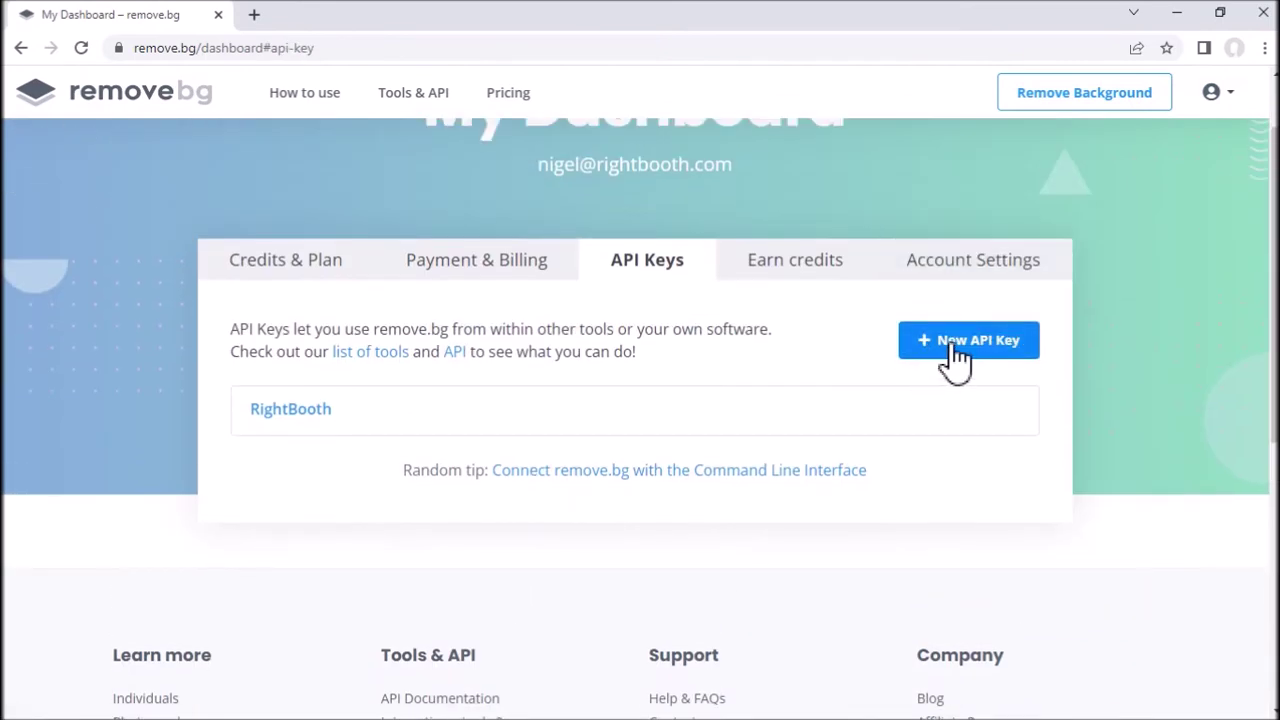
{"action": "left_click", "coordinate": [935, 362]}
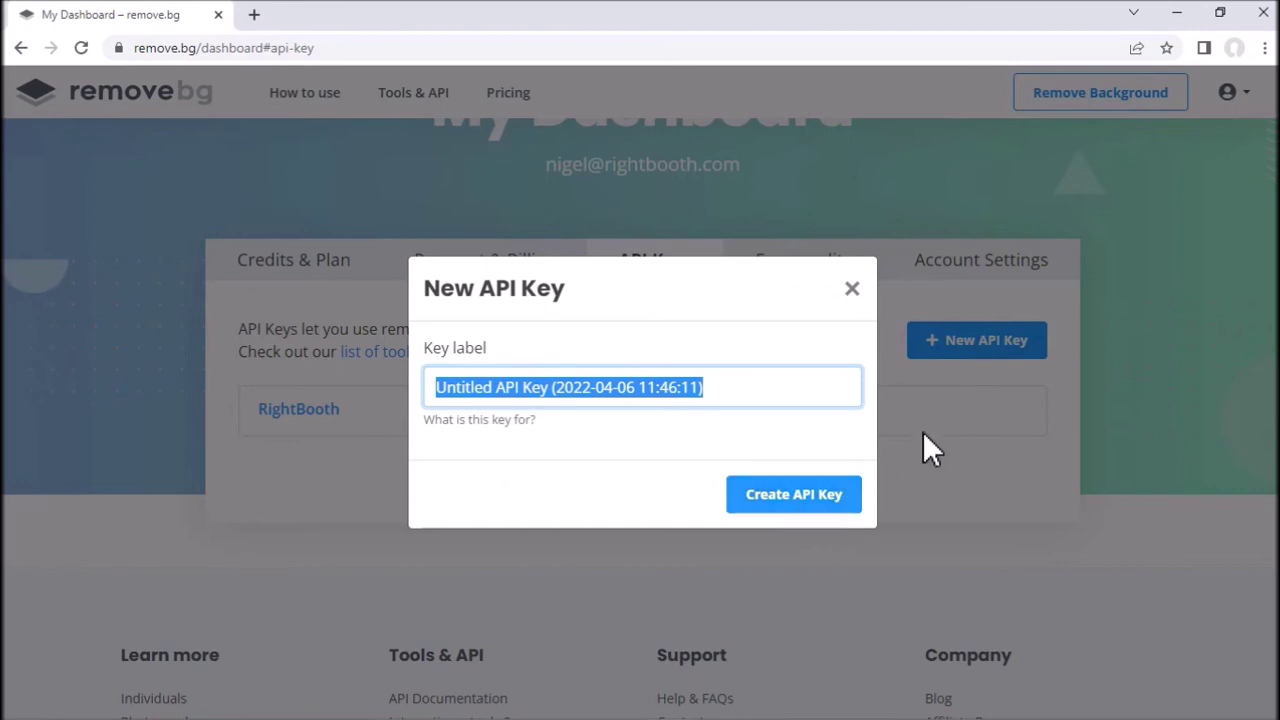
{"action": "left_click", "coordinate": [852, 289]}
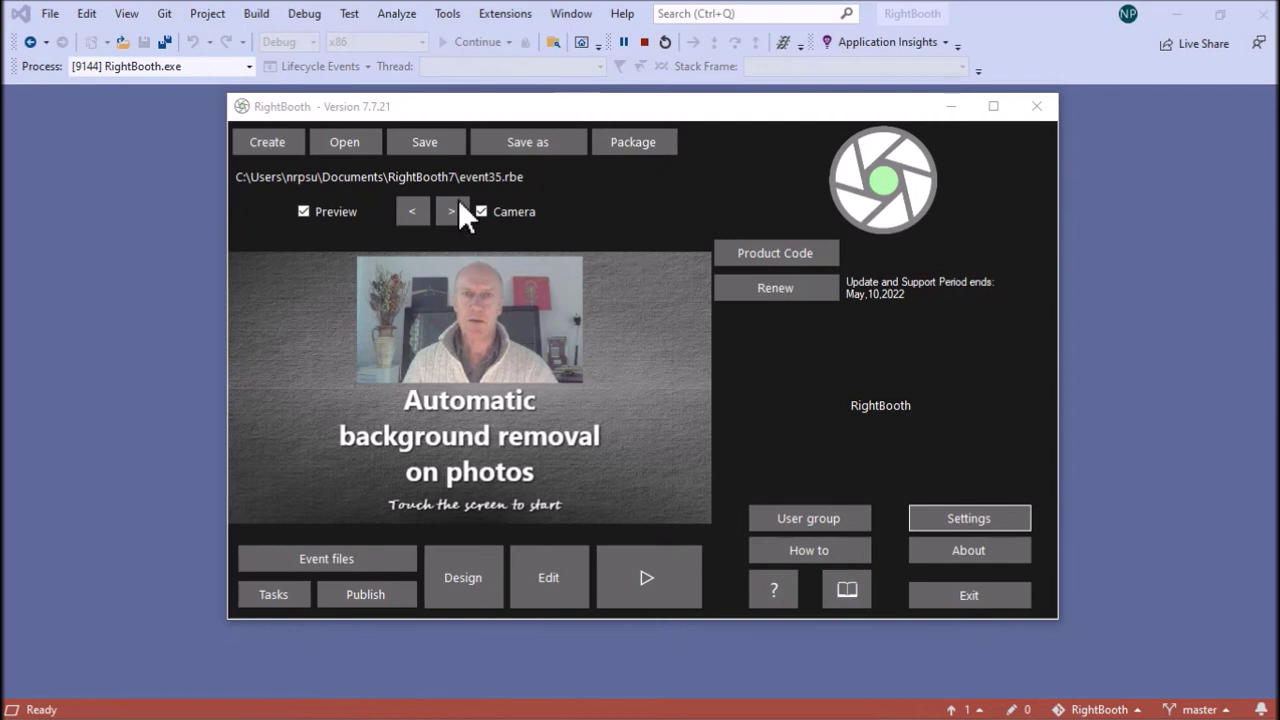
Switch to RightBooth and view the event's Start, Get ready, Take photo, Show photo and Thank you screens in the screen editor
{"action": "left_click", "coordinate": [546, 582]}
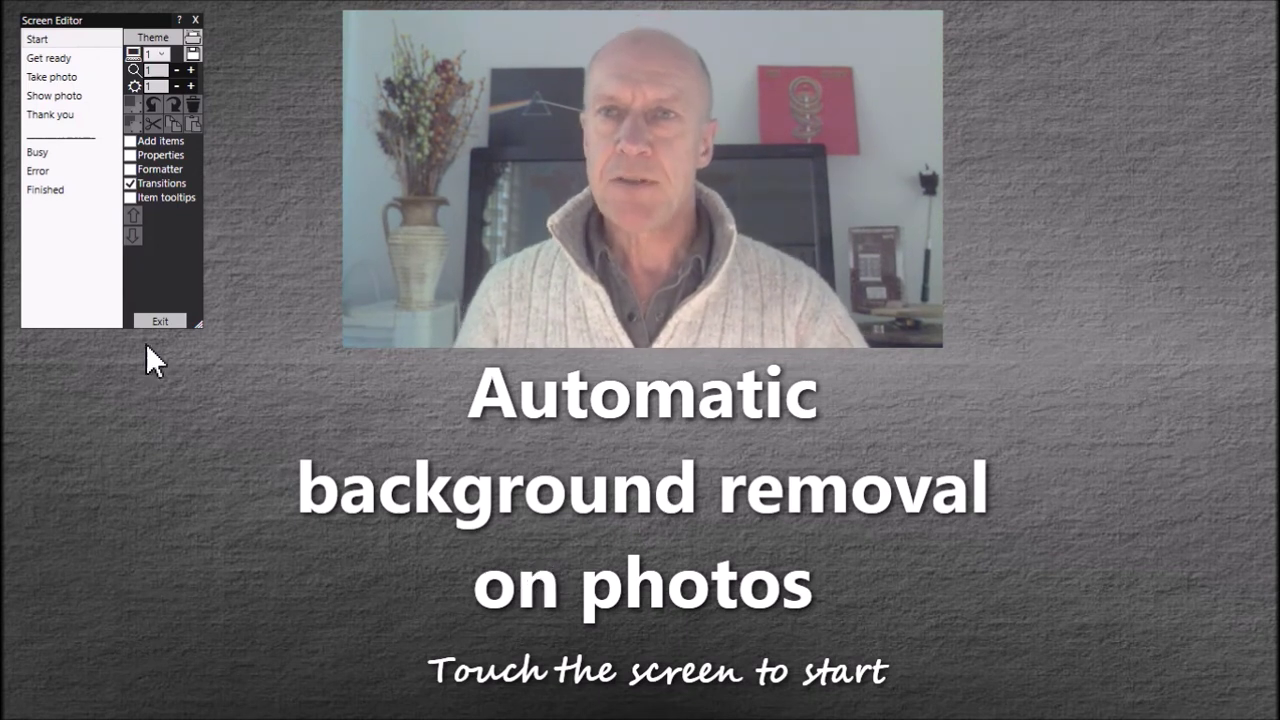
{"action": "left_click", "coordinate": [67, 40]}
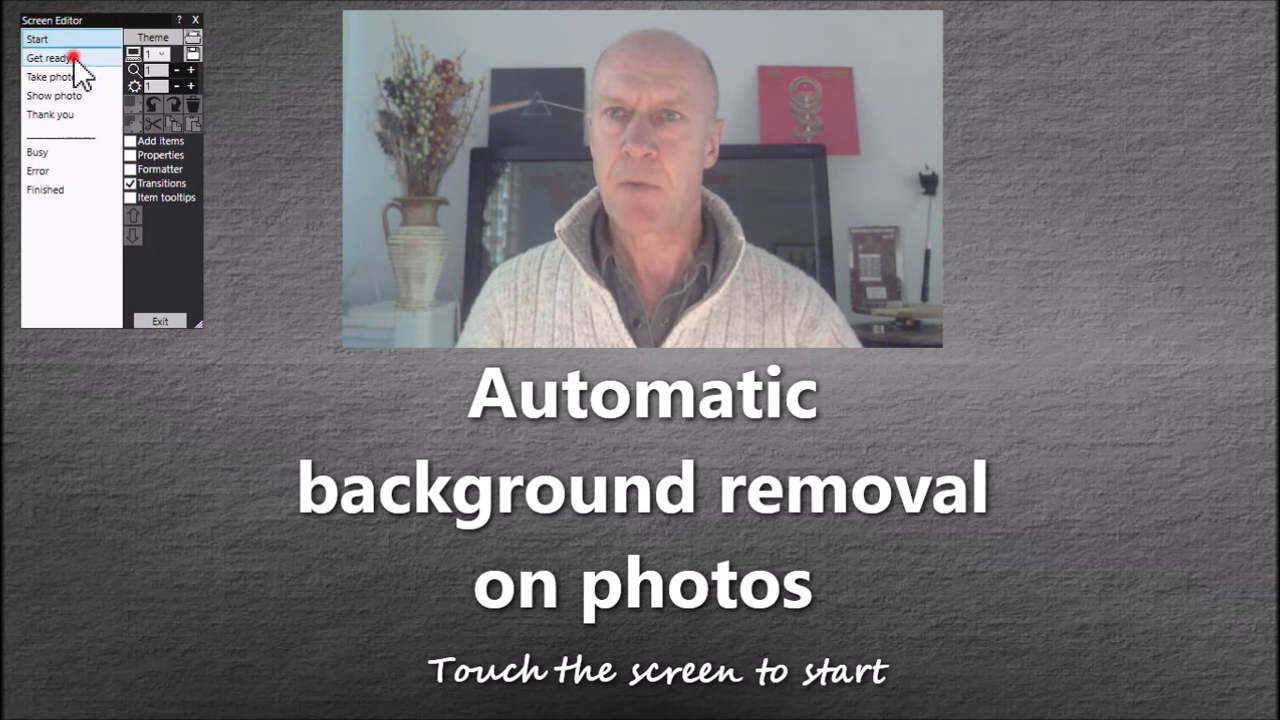
{"action": "left_click", "coordinate": [73, 57]}
{"action": "left_click", "coordinate": [63, 77]}
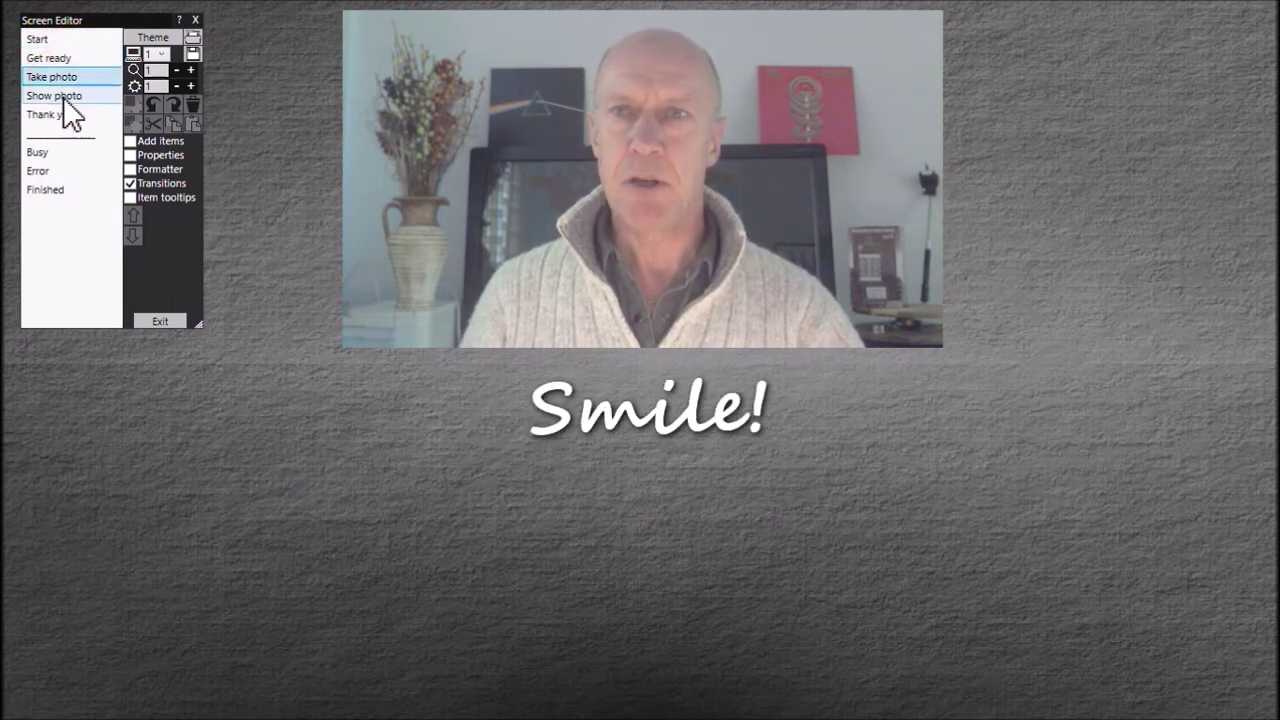
{"action": "left_click", "coordinate": [64, 96]}
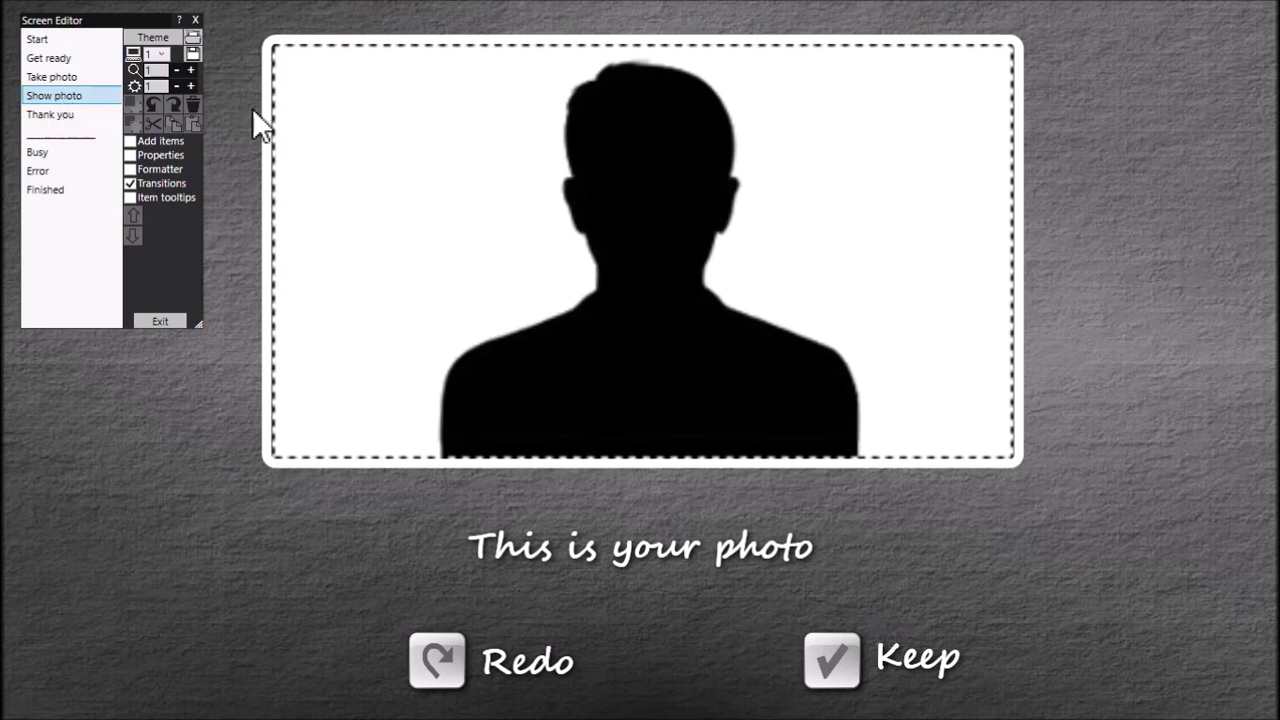
{"action": "left_click", "coordinate": [45, 117]}
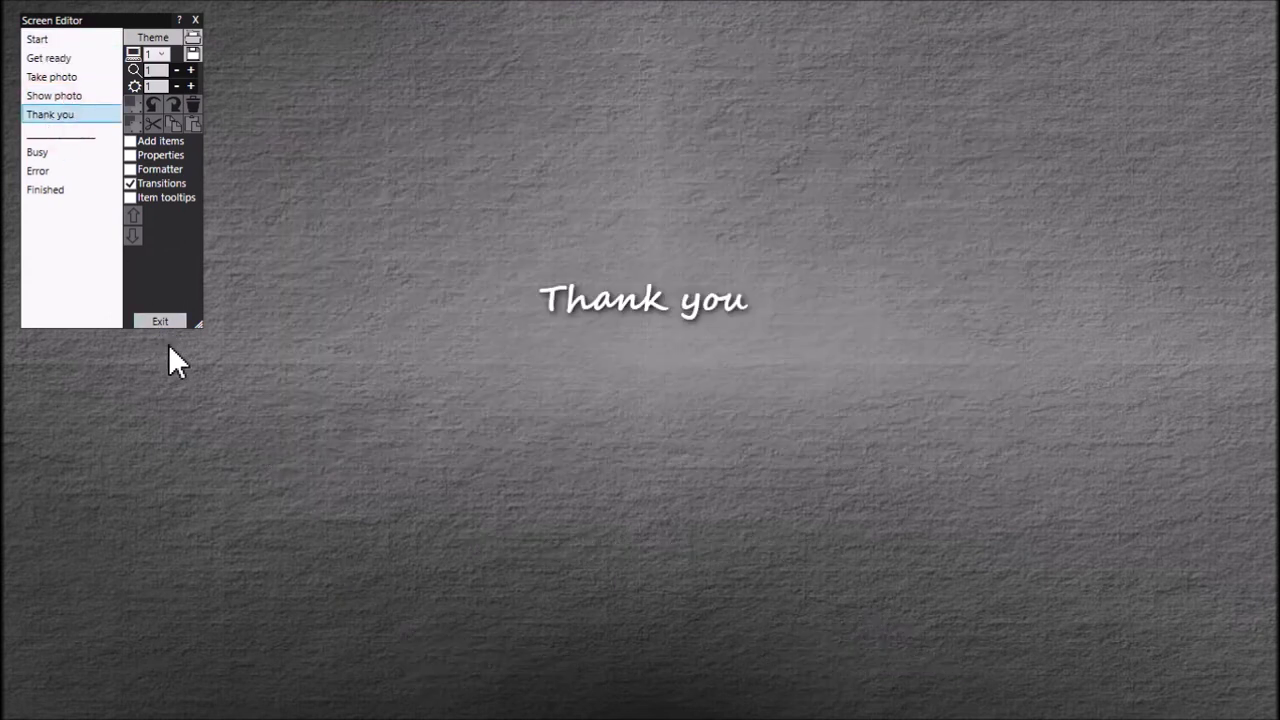
{"action": "left_click", "coordinate": [59, 38]}
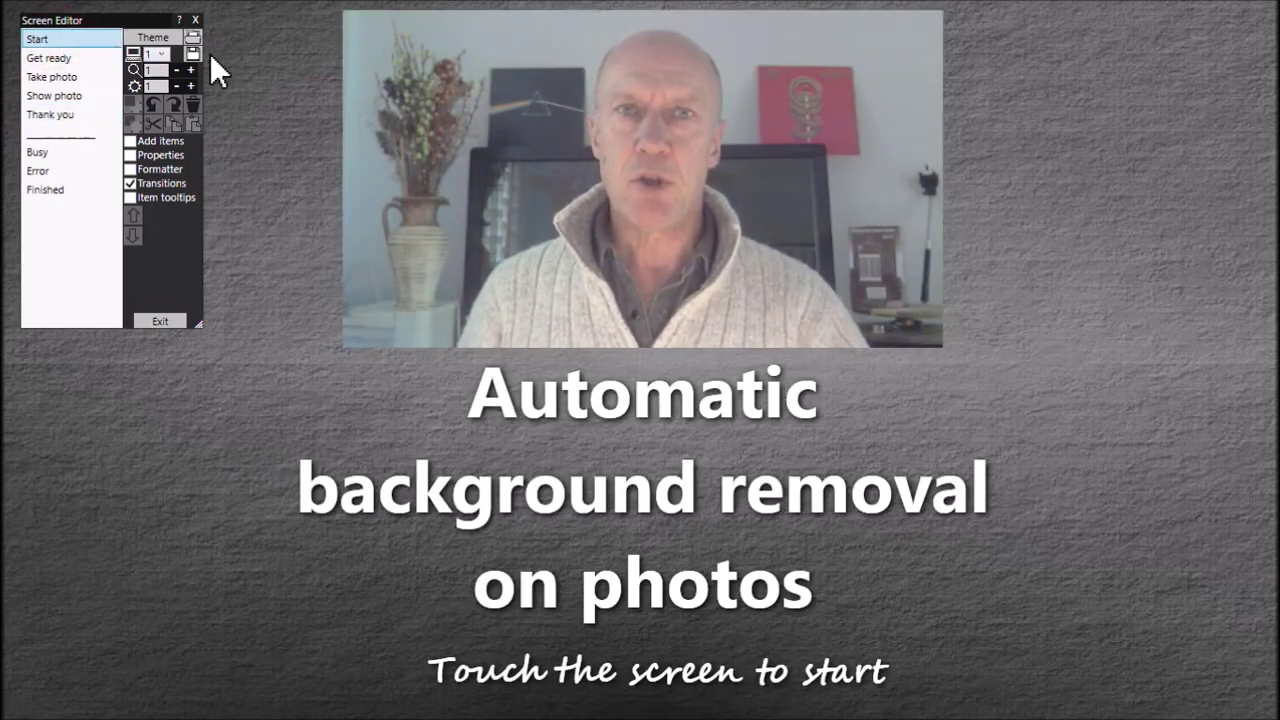
{"action": "left_click", "coordinate": [171, 321]}
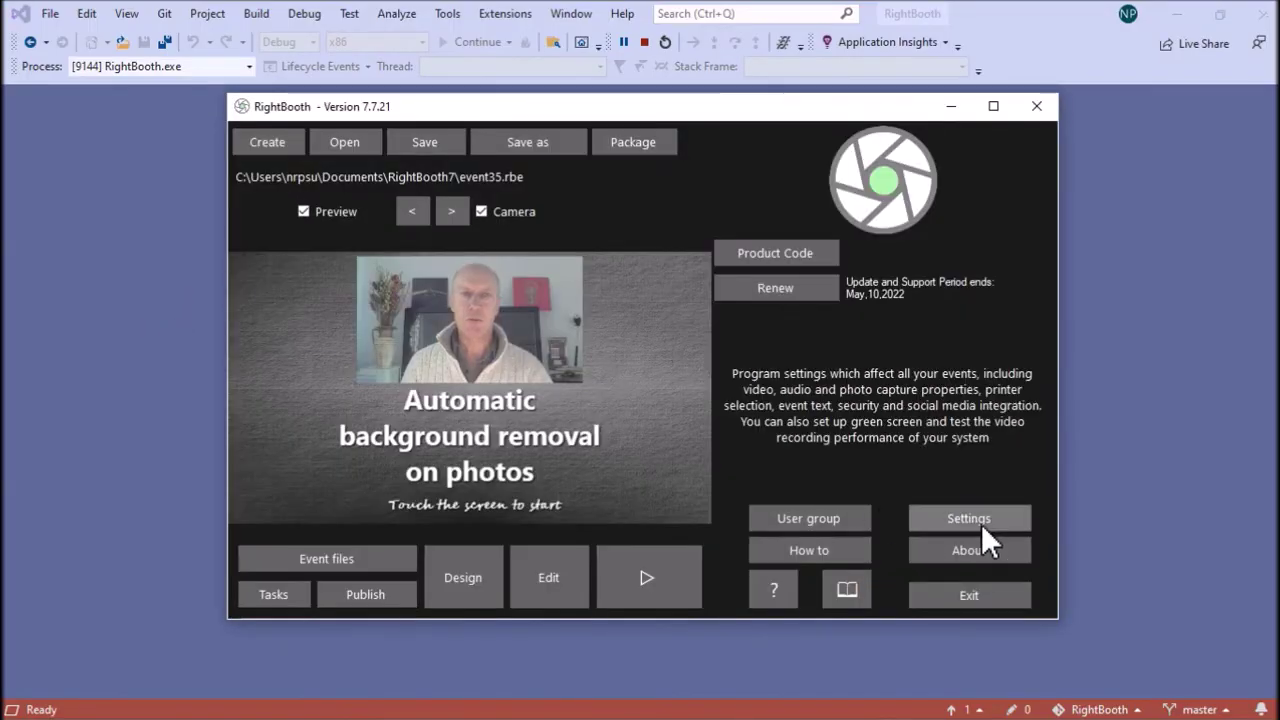
Review the remove.bg option and its API key field in the background removal section of the program settings
{"action": "left_click", "coordinate": [982, 525]}
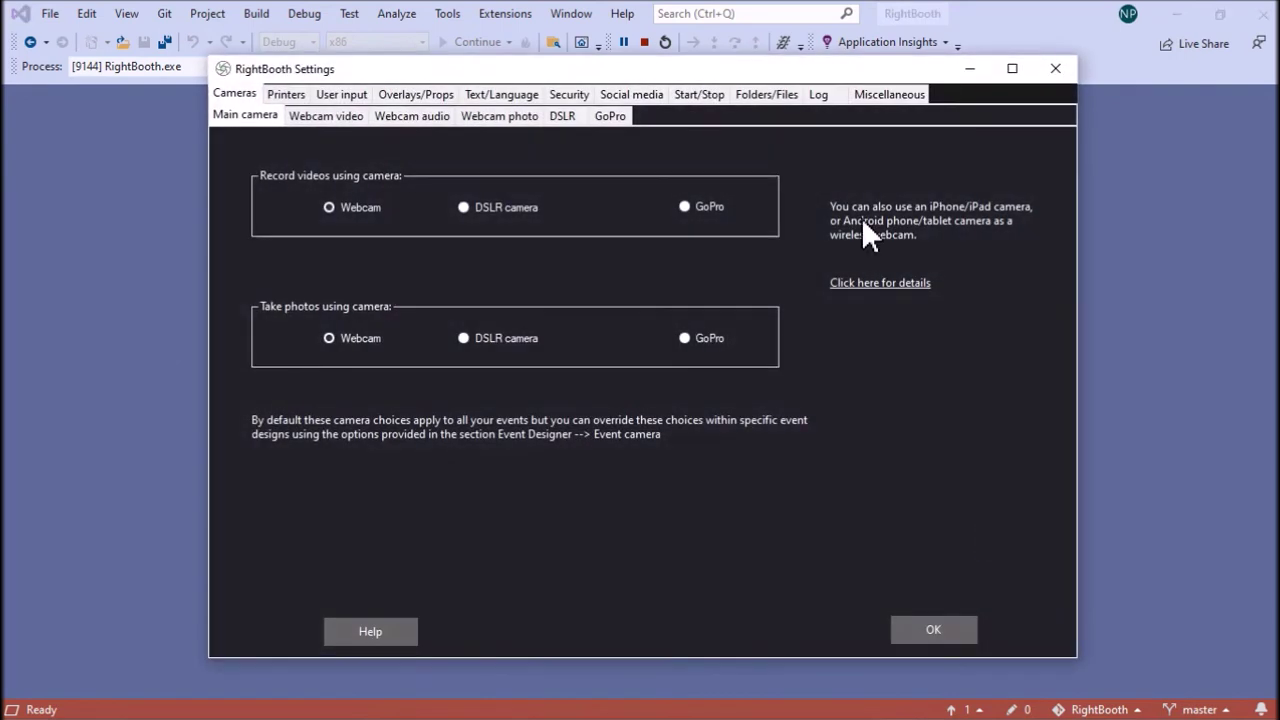
{"action": "left_click", "coordinate": [442, 94]}
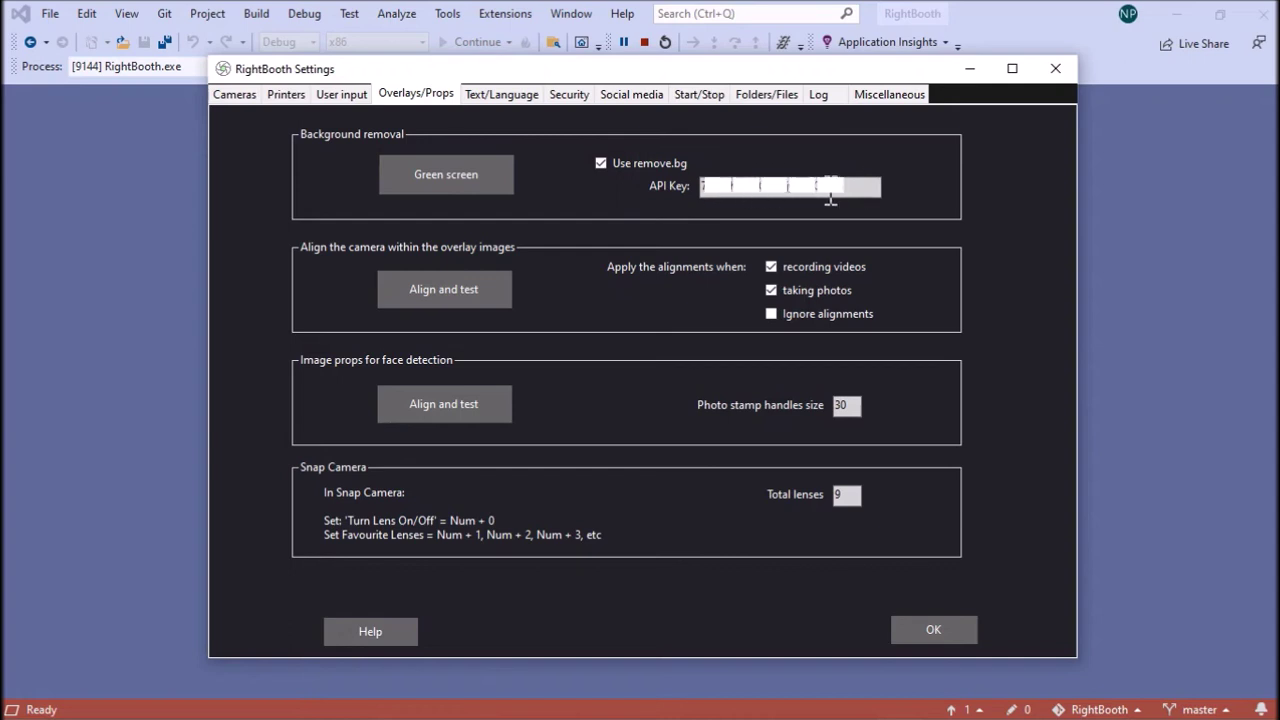
{"action": "left_click", "coordinate": [950, 627]}
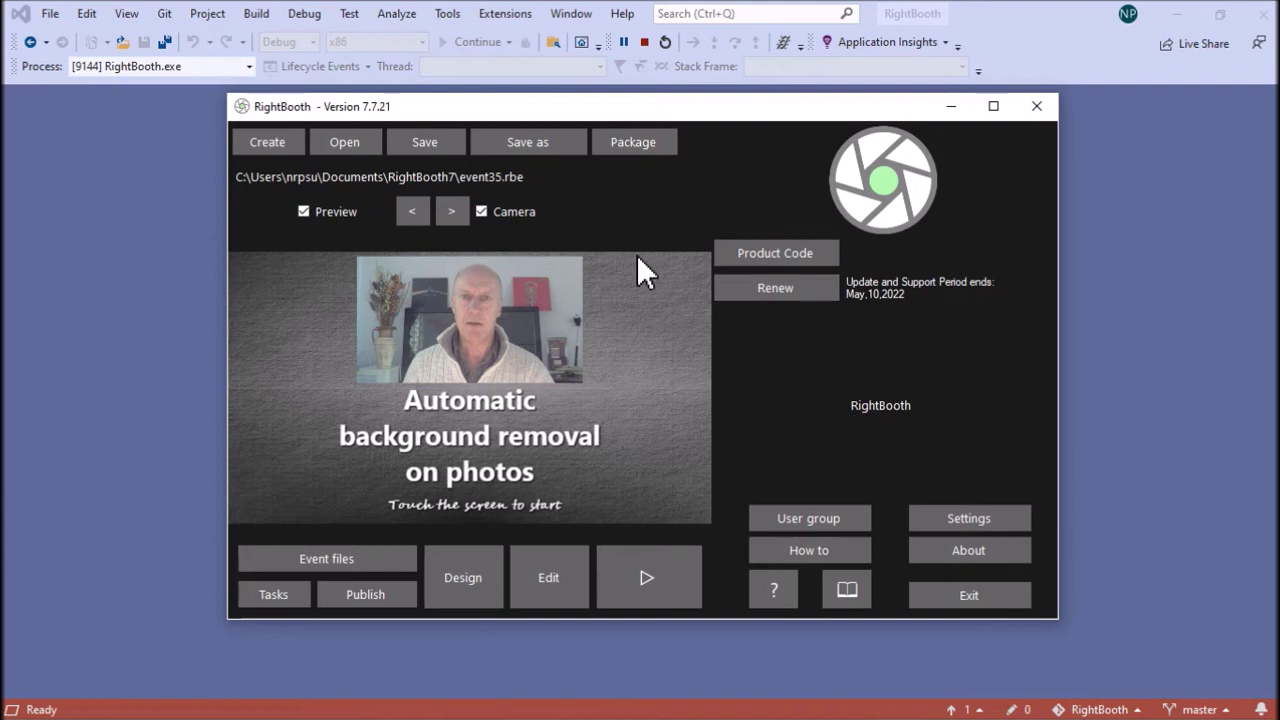
In the event design, set the green screen option for taking photos to Ask the user
{"action": "left_click", "coordinate": [460, 579]}
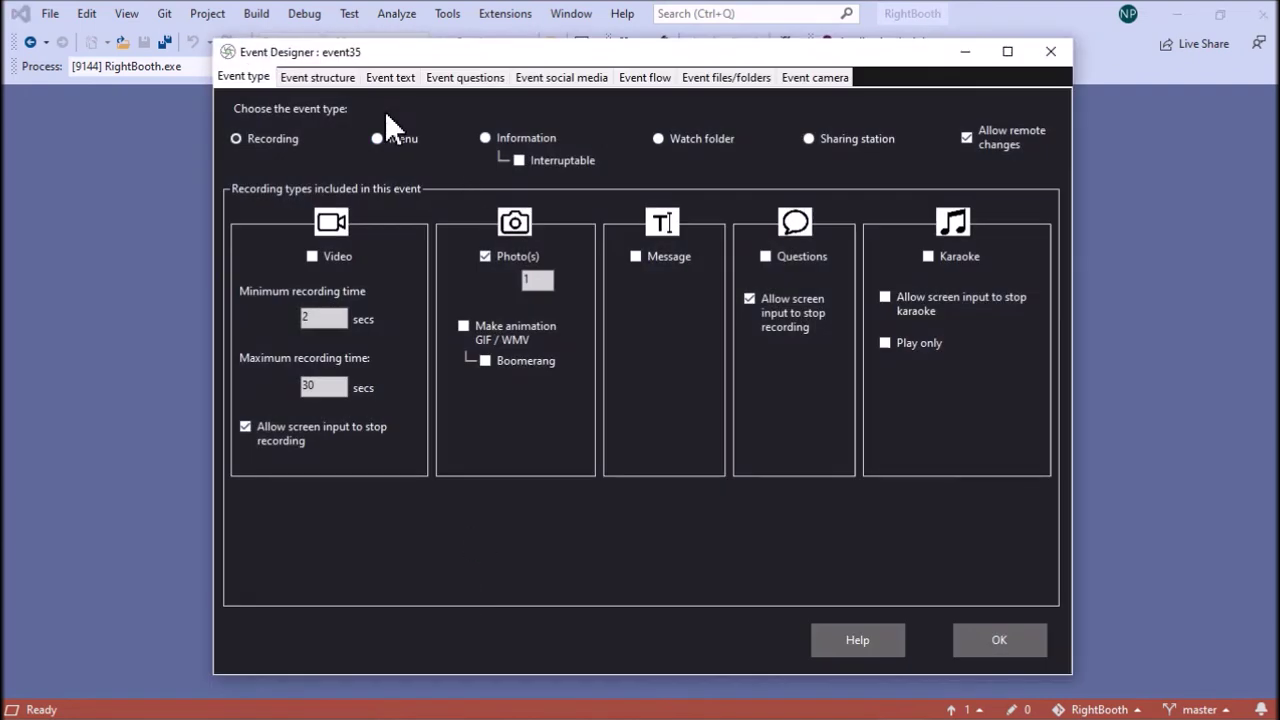
{"action": "left_click", "coordinate": [335, 77]}
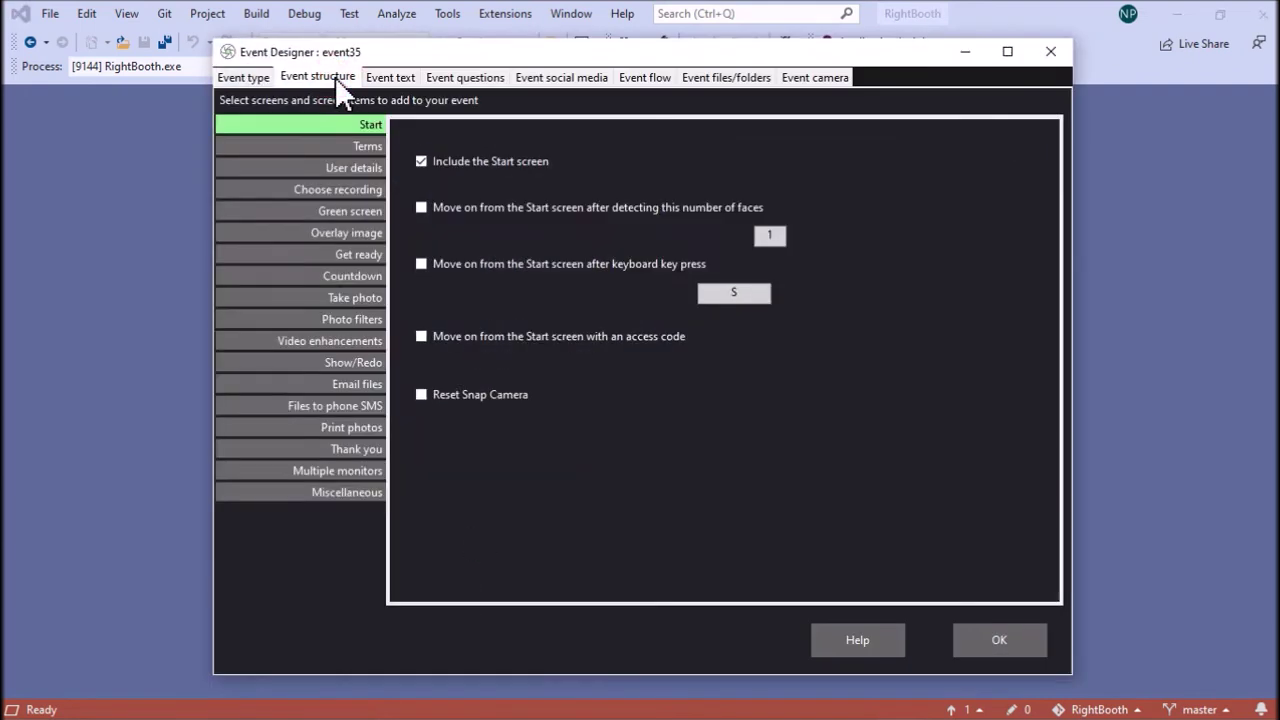
{"action": "left_click", "coordinate": [355, 216]}
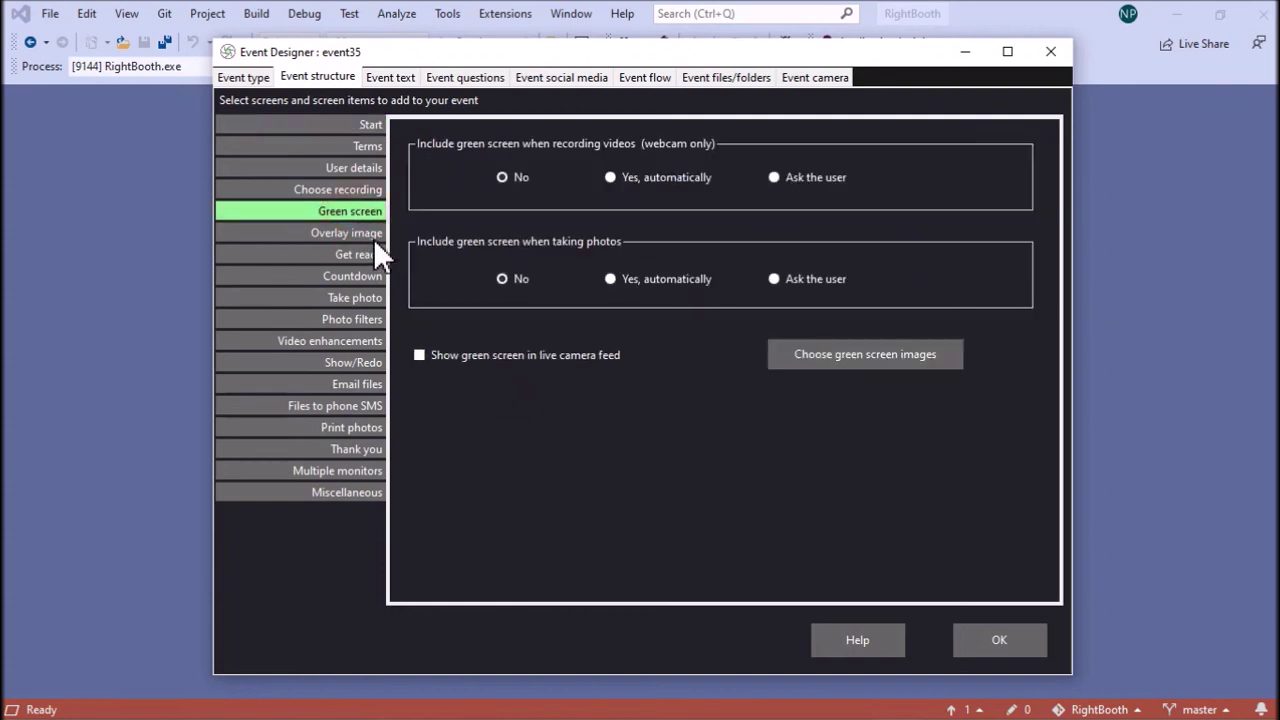
{"action": "left_click", "coordinate": [774, 279]}
Review the event's green screen images and the library of additional backgrounds, and save the event design
{"action": "left_click", "coordinate": [886, 362]}
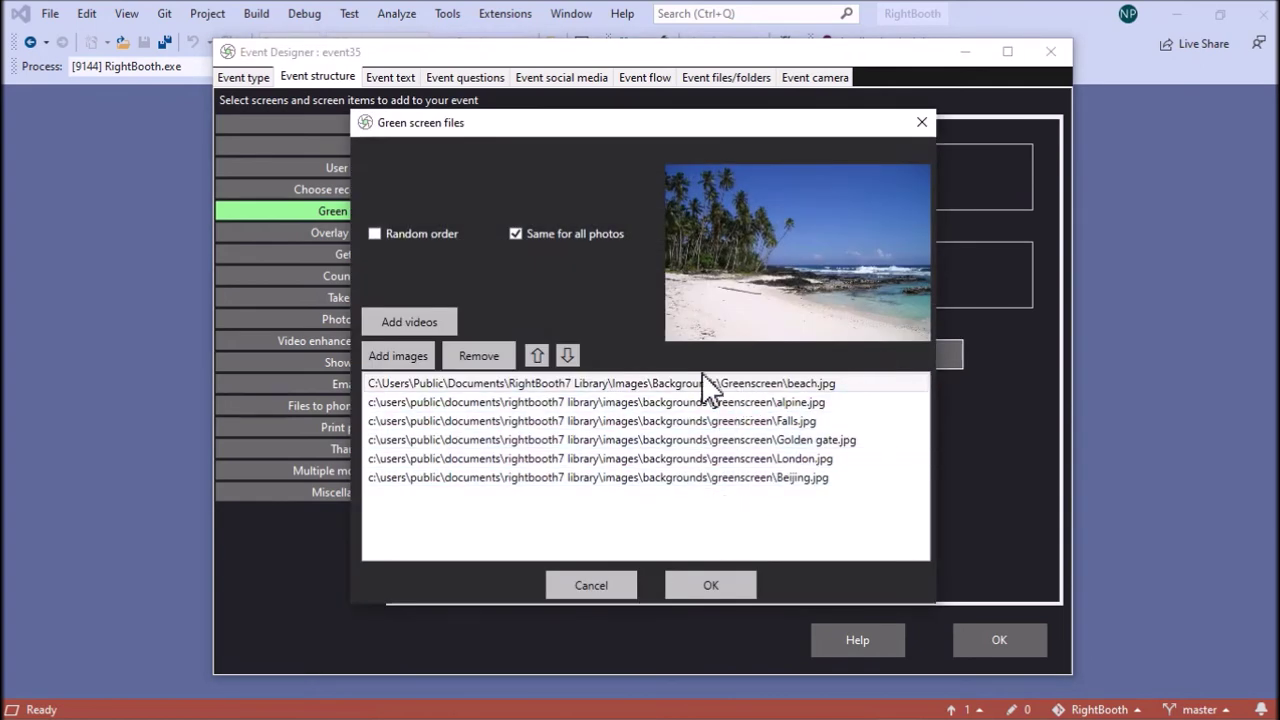
{"action": "left_click", "coordinate": [410, 362]}
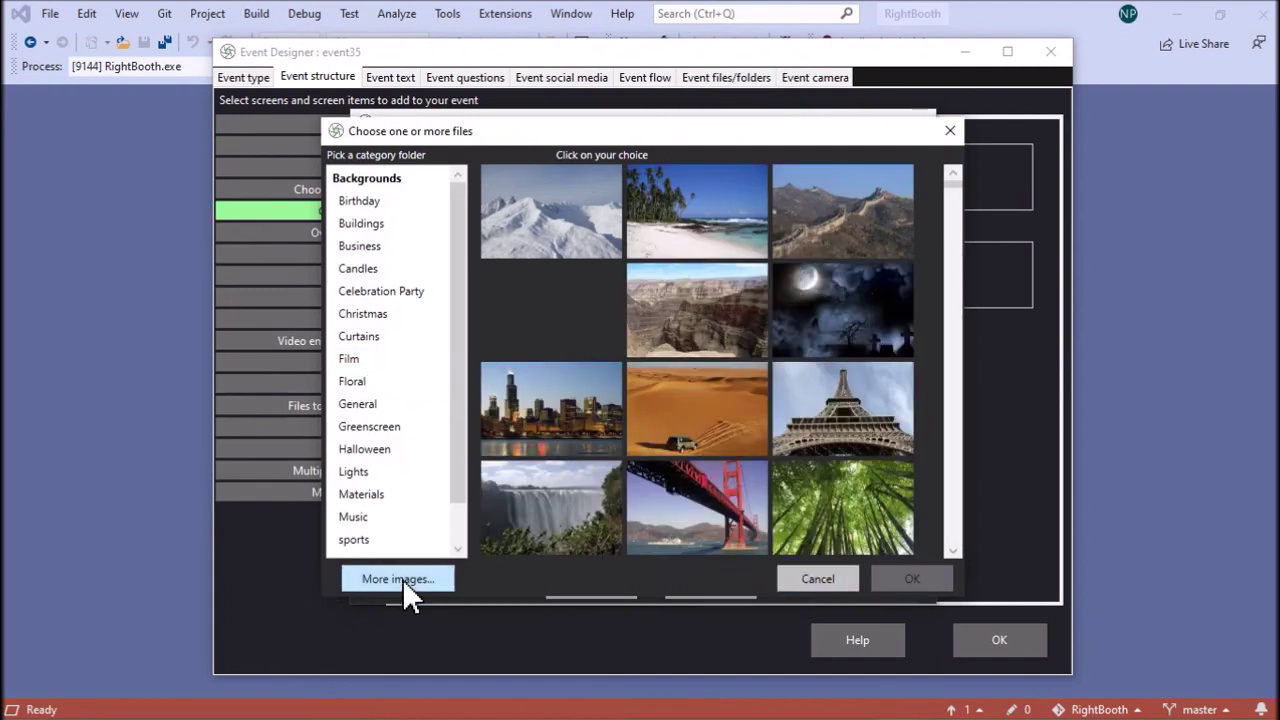
{"action": "left_click", "coordinate": [841, 584]}
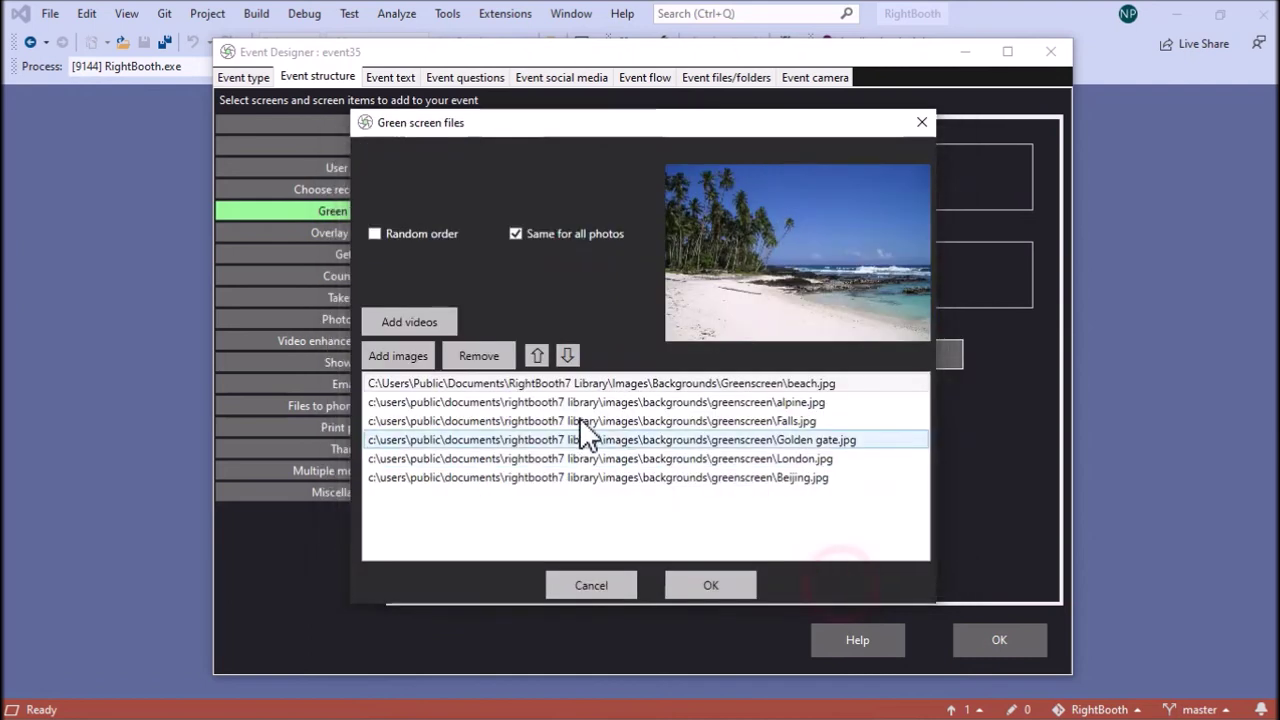
{"action": "left_click", "coordinate": [711, 585]}
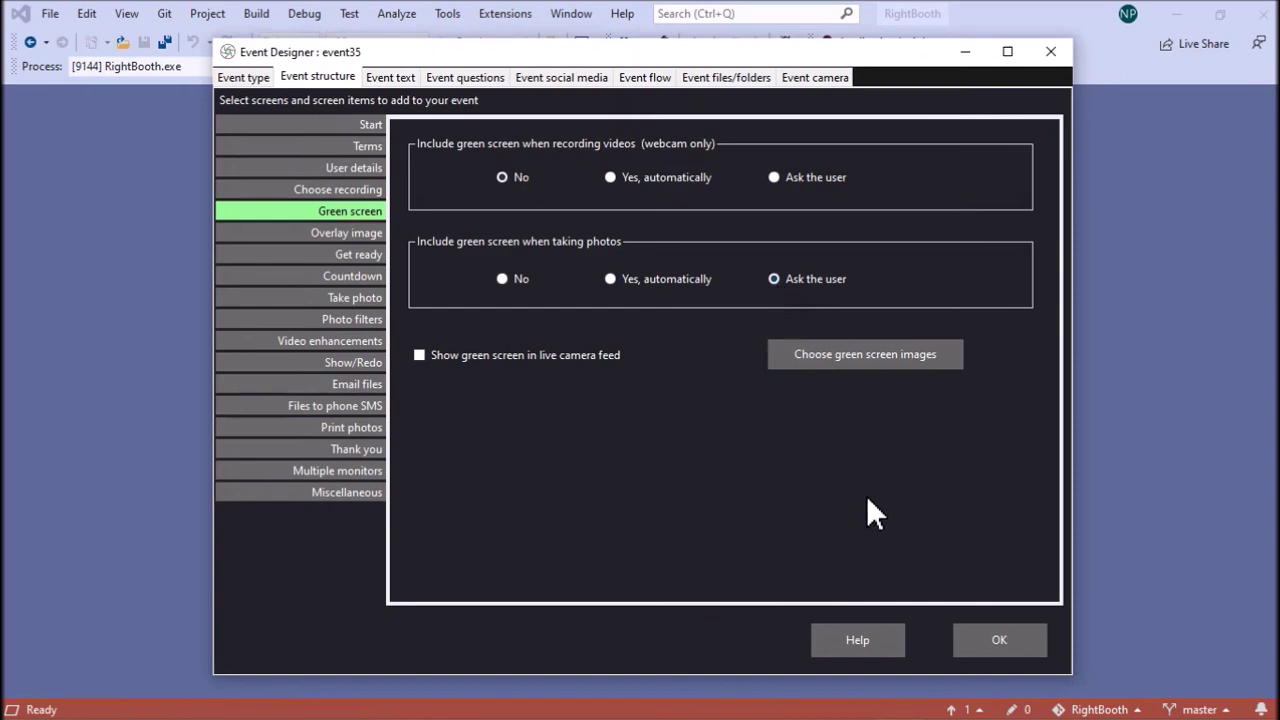
{"action": "left_click", "coordinate": [983, 636]}
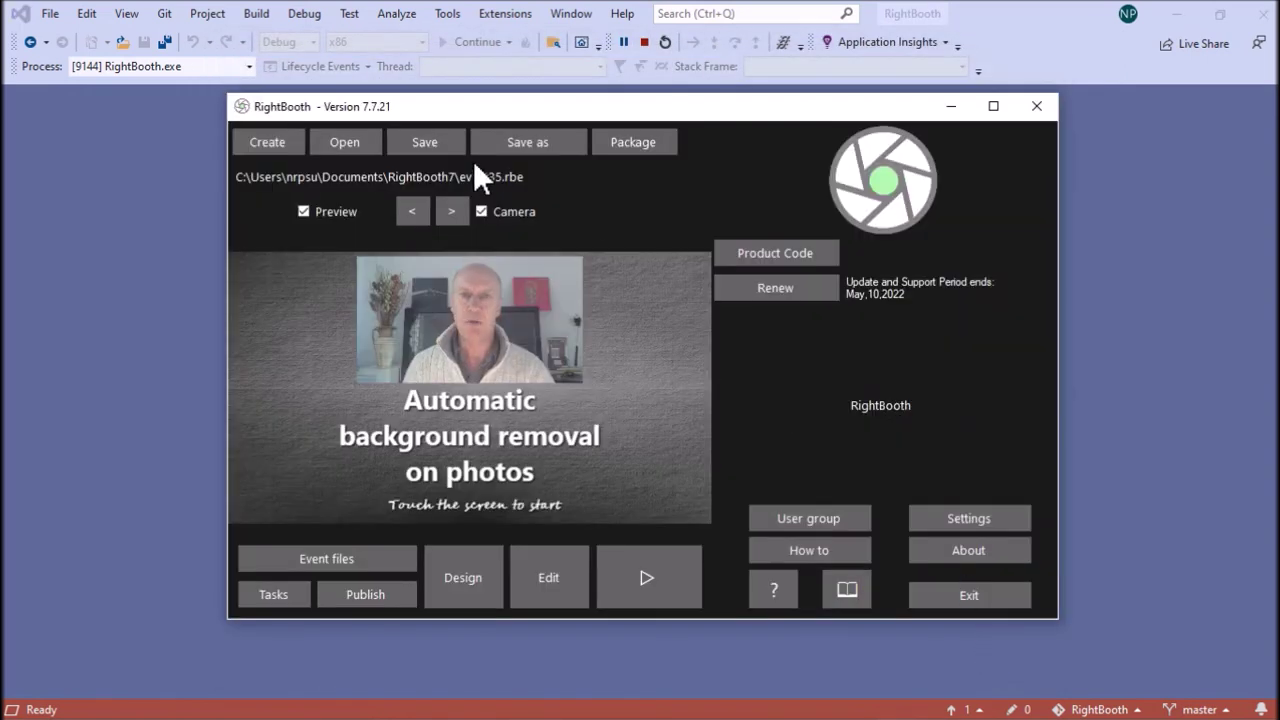
{"action": "left_click", "coordinate": [446, 144]}
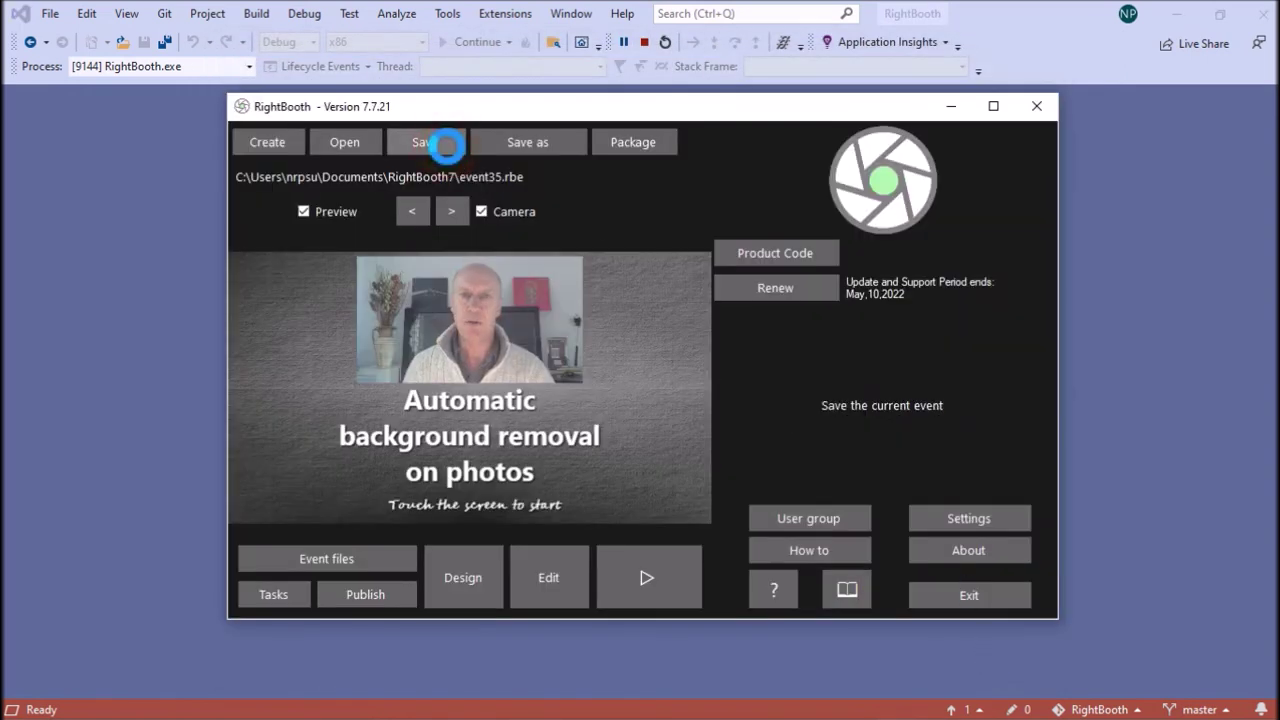
Show the Choose green screen page in the screen editor, with the editor window widened and moved clear of the page title
{"action": "left_click", "coordinate": [560, 602]}
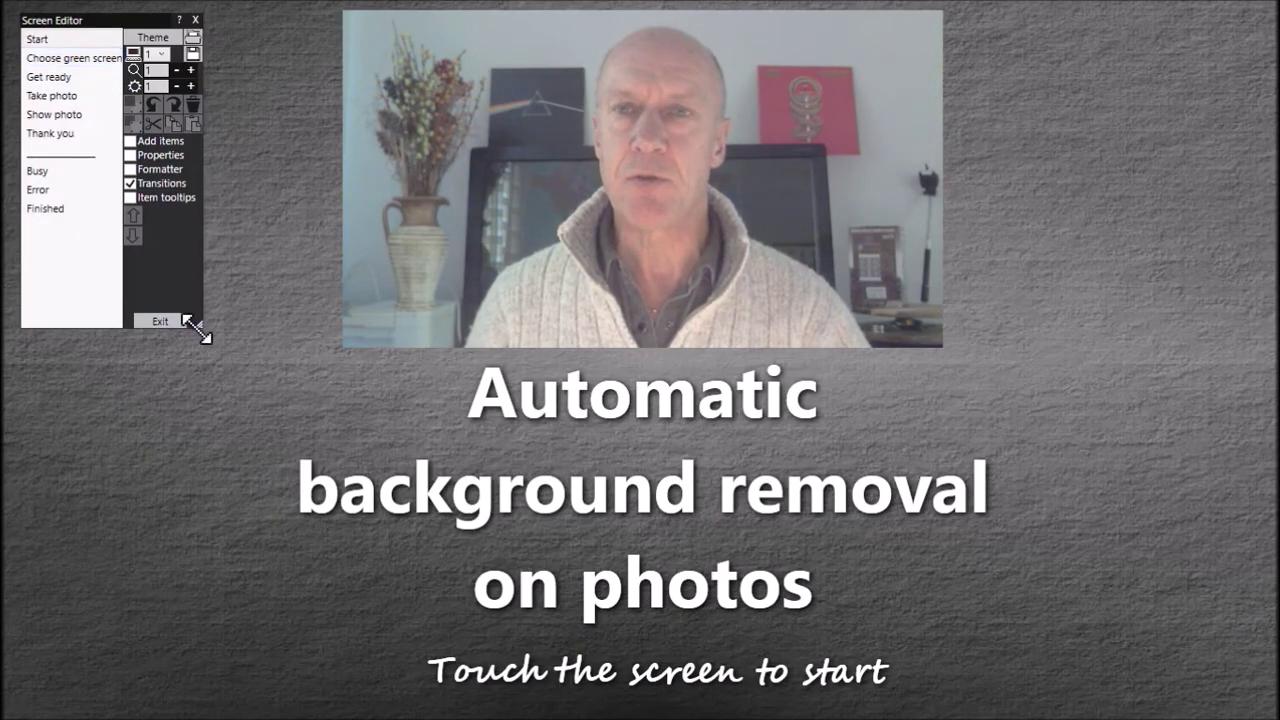
{"action": "left_click_drag", "start_coordinate": [197, 331], "coordinate": [255, 336]}
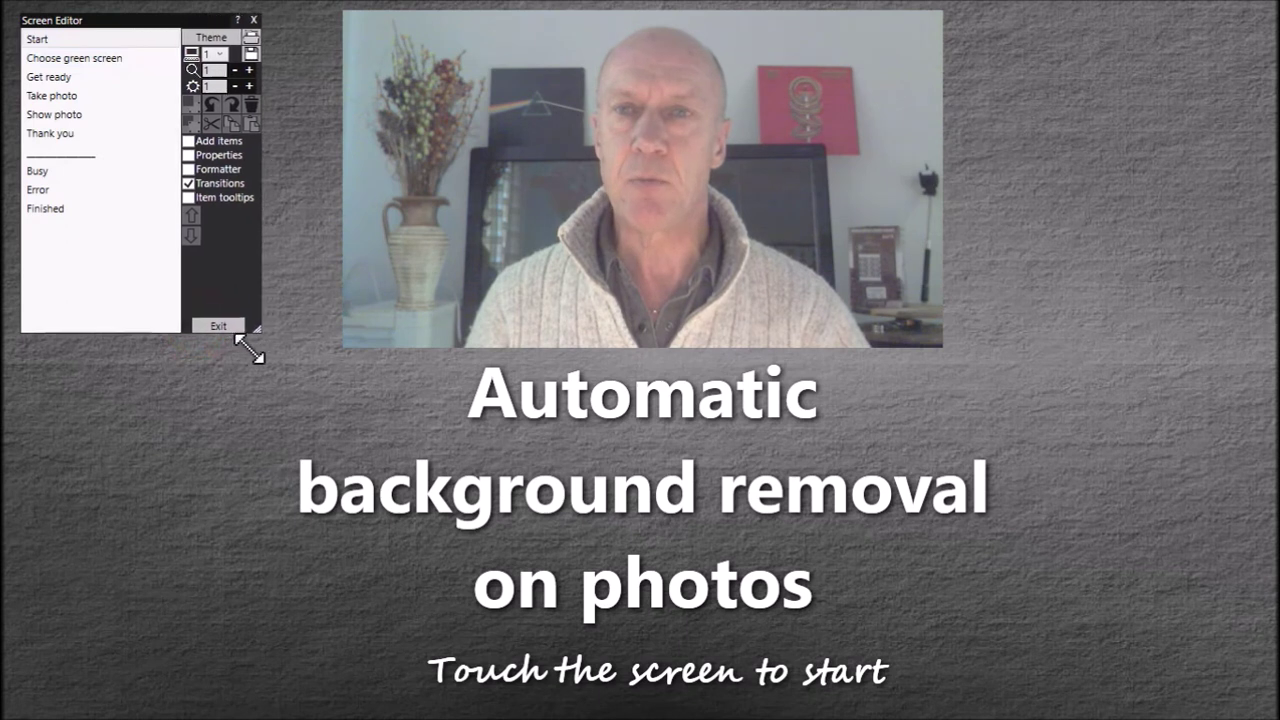
{"action": "left_click", "coordinate": [105, 66]}
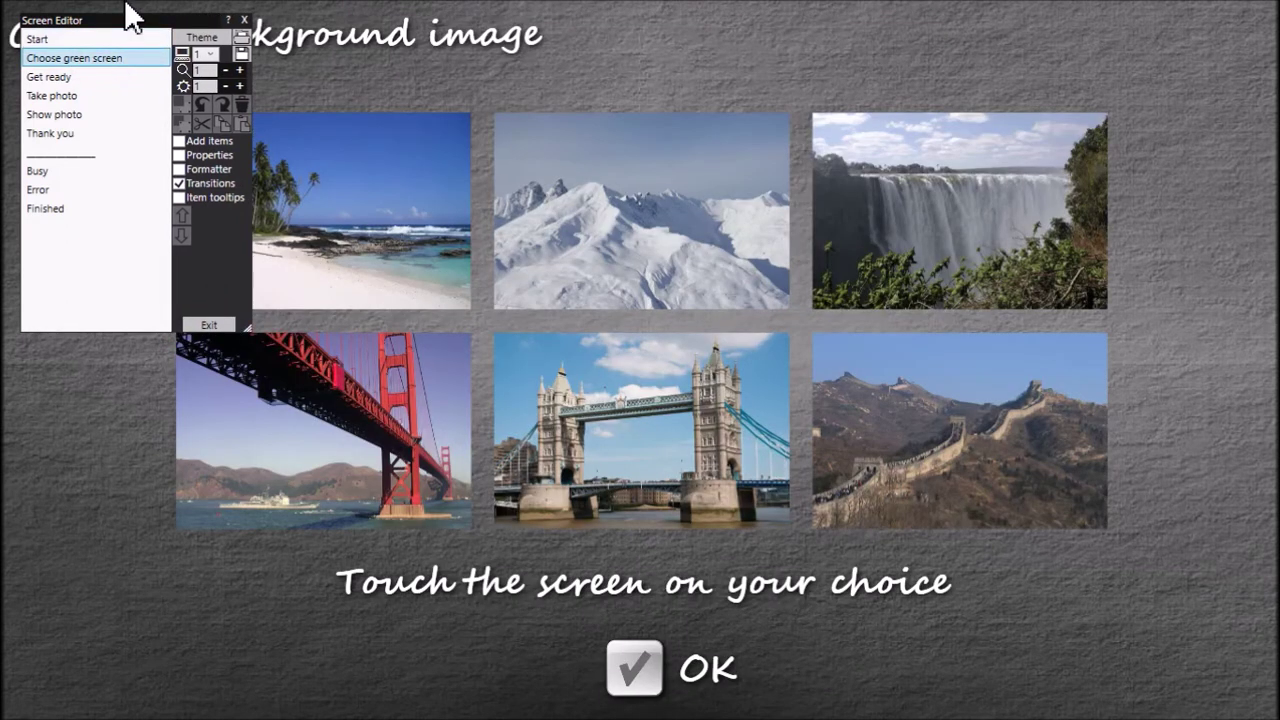
{"action": "left_click_drag", "start_coordinate": [140, 20], "coordinate": [136, 348]}
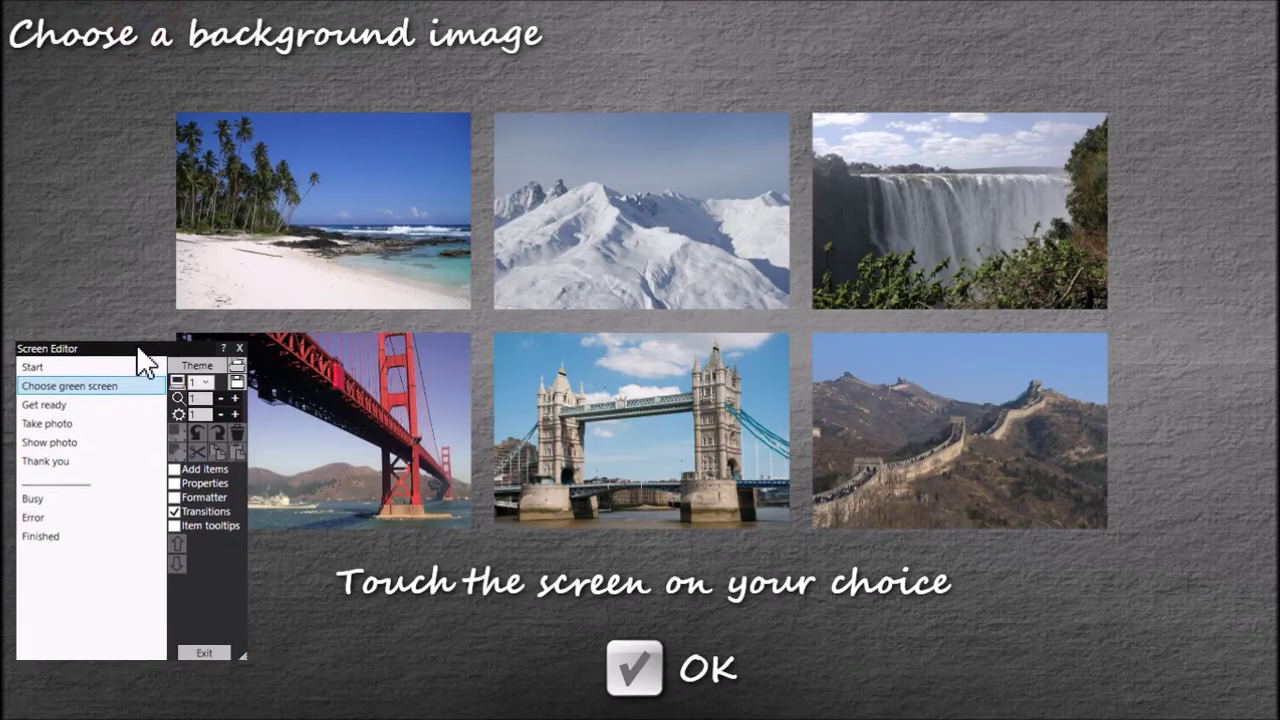
Test selecting the beach, snowy mountain and waterfall backgrounds on the green screen page, and leave the screen editor
{"action": "left_click", "coordinate": [415, 182]}
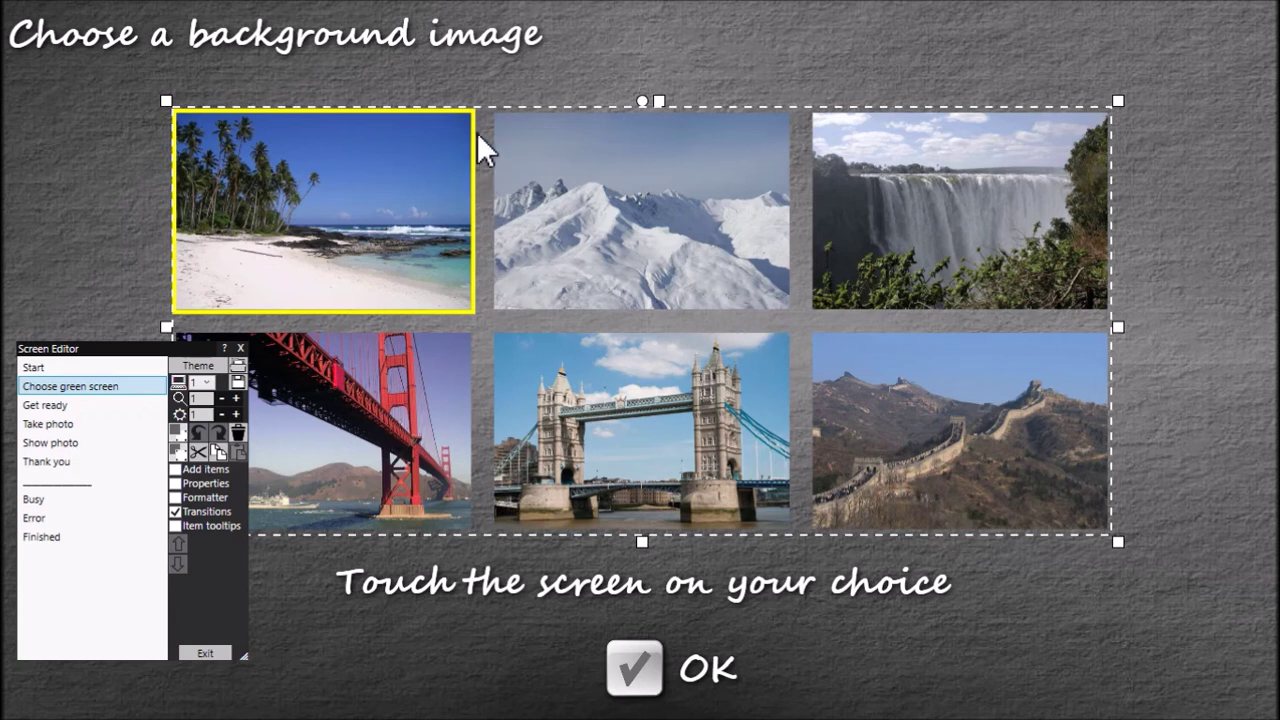
{"action": "left_click", "coordinate": [723, 209]}
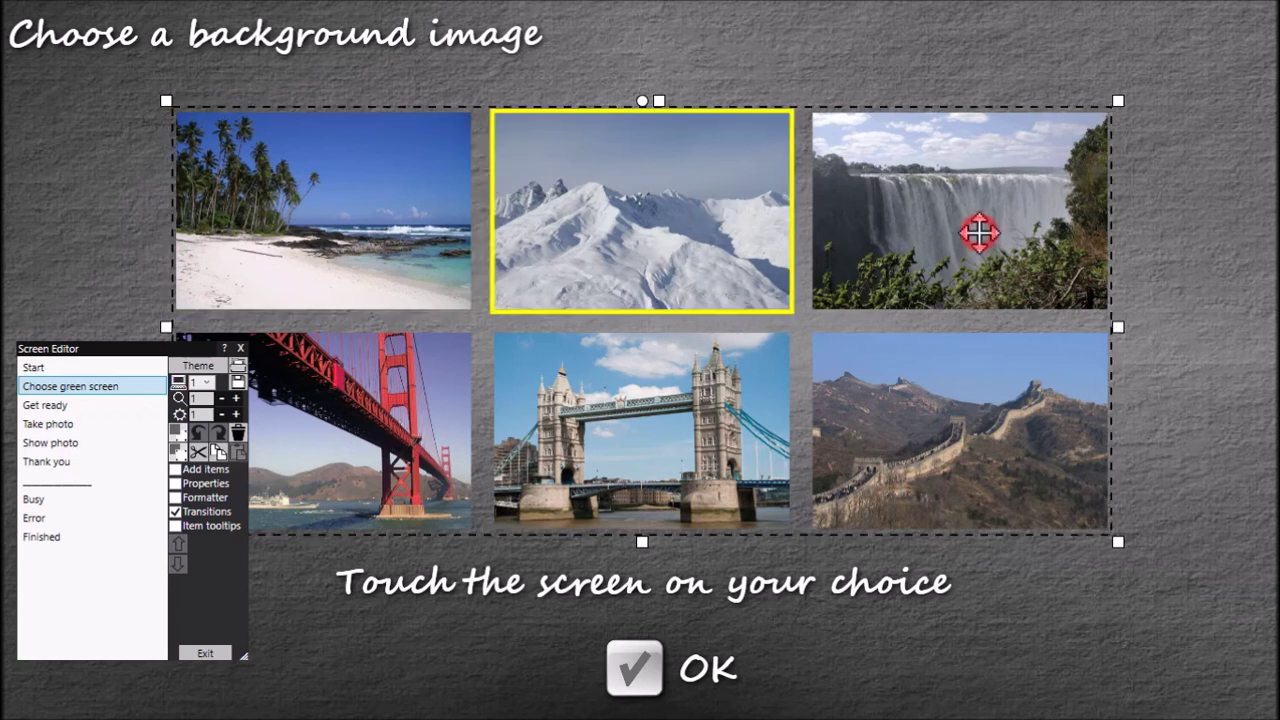
{"action": "left_click", "coordinate": [978, 232]}
{"action": "left_click", "coordinate": [366, 186]}
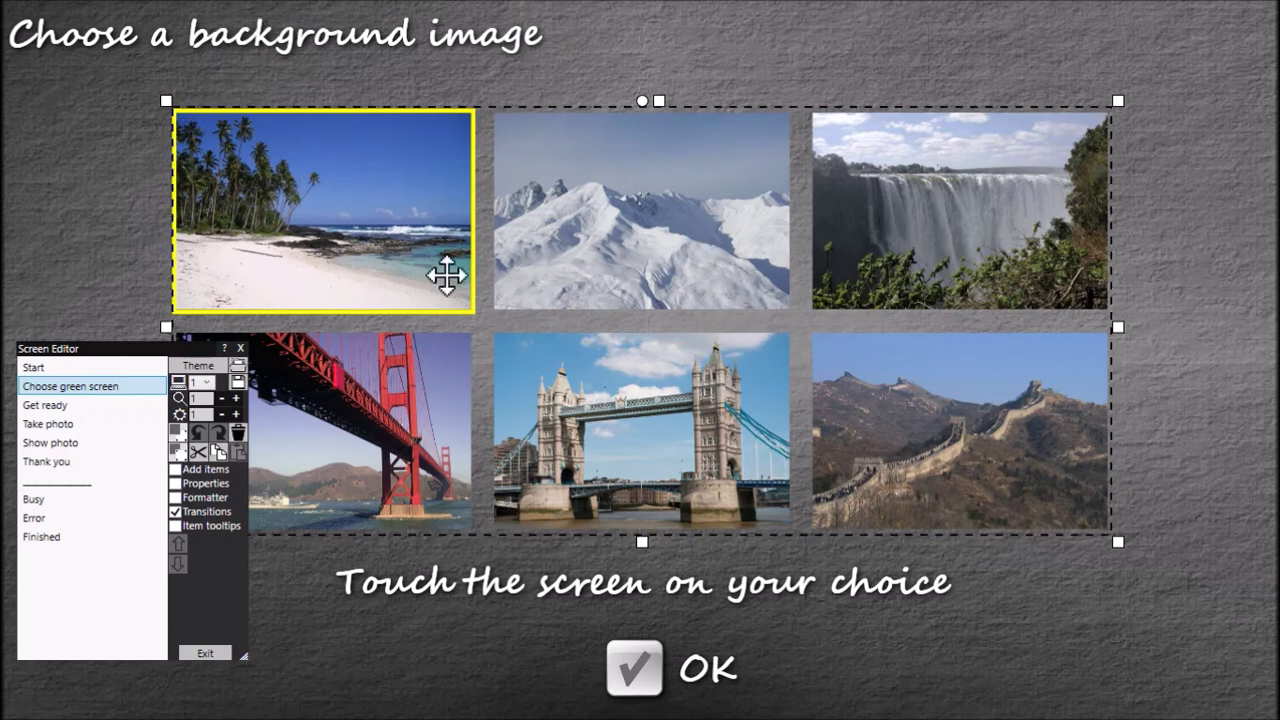
{"action": "left_click", "coordinate": [205, 653]}
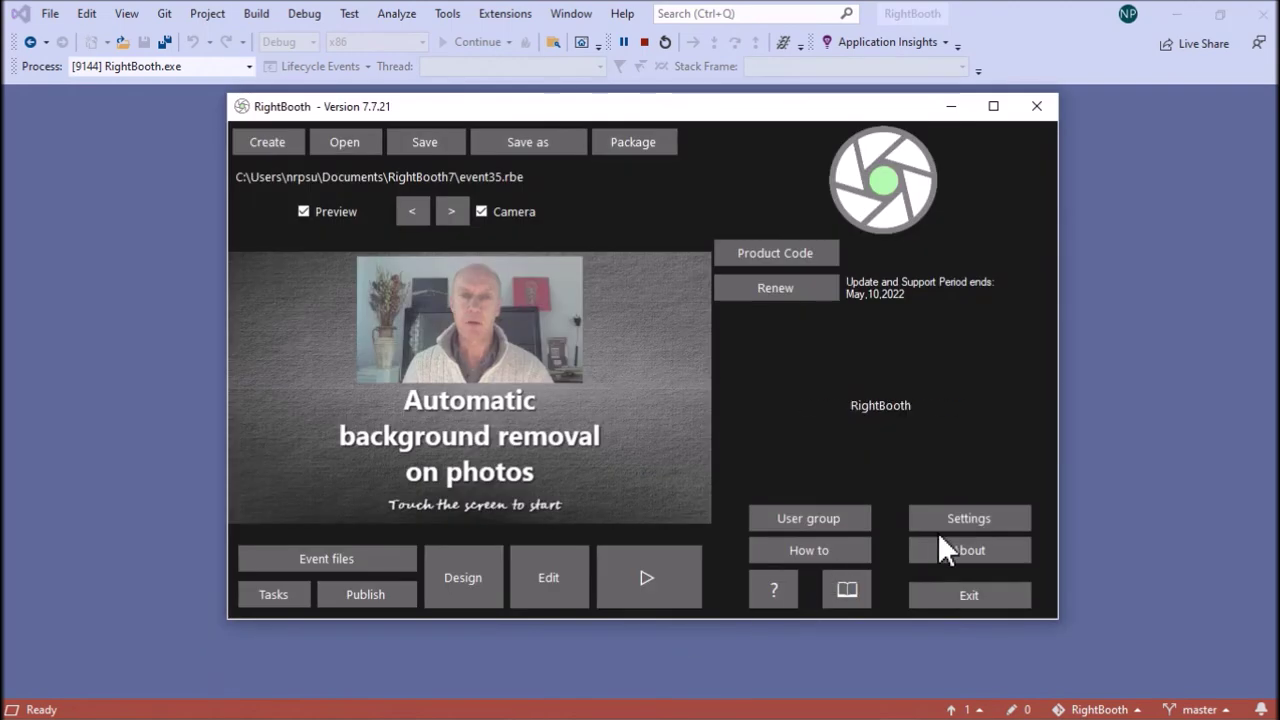
Set the user input device for controlling the event to Mouse in the program settings
{"action": "left_click", "coordinate": [938, 524]}
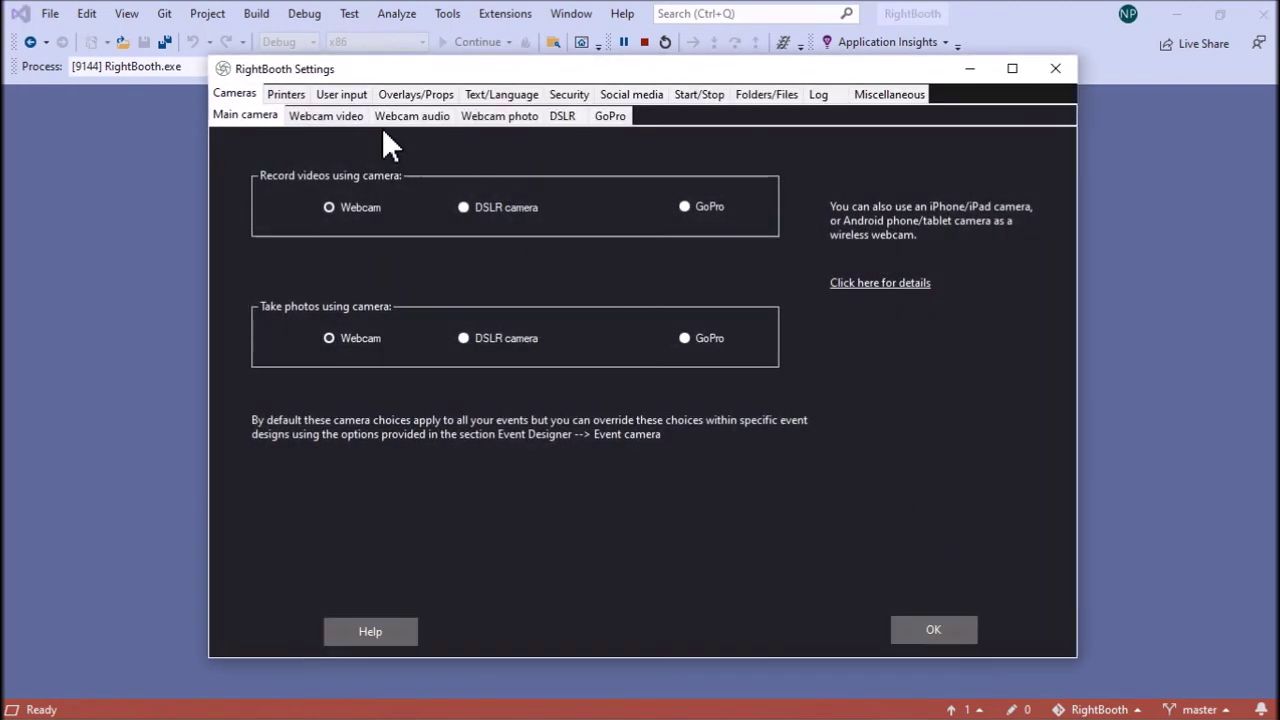
{"action": "left_click", "coordinate": [336, 92]}
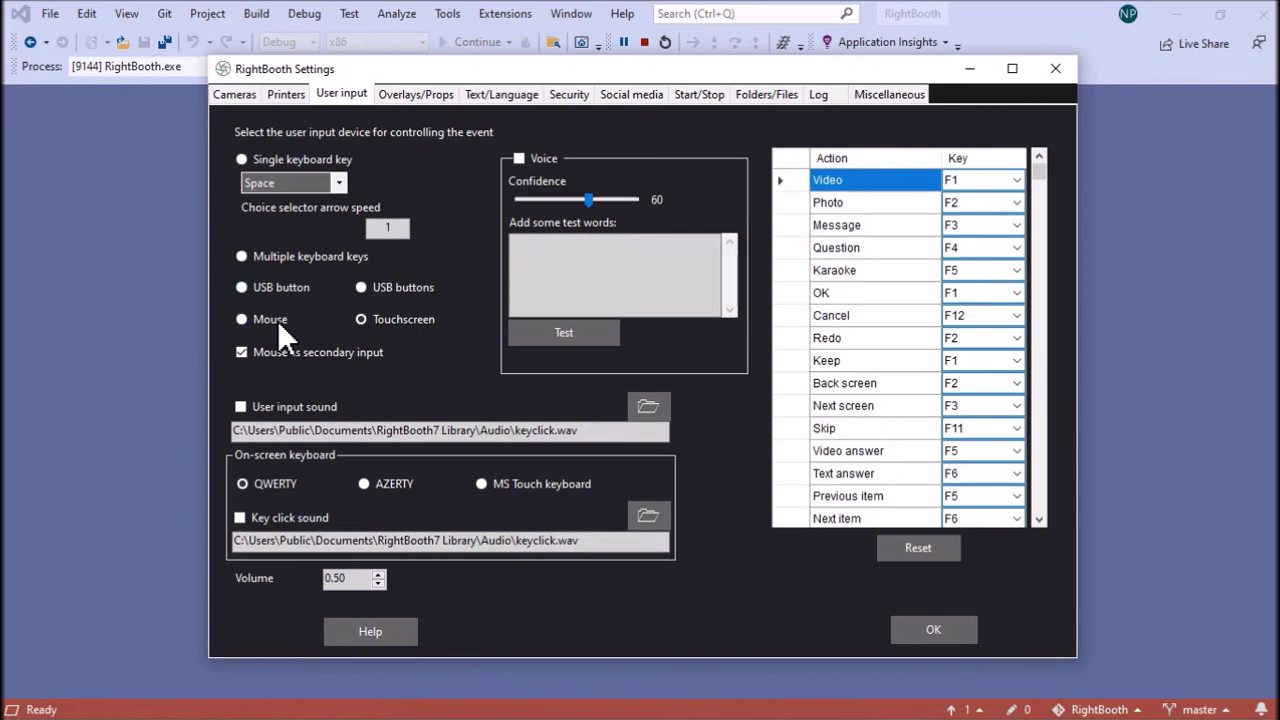
{"action": "left_click", "coordinate": [262, 322]}
{"action": "left_click", "coordinate": [934, 630]}
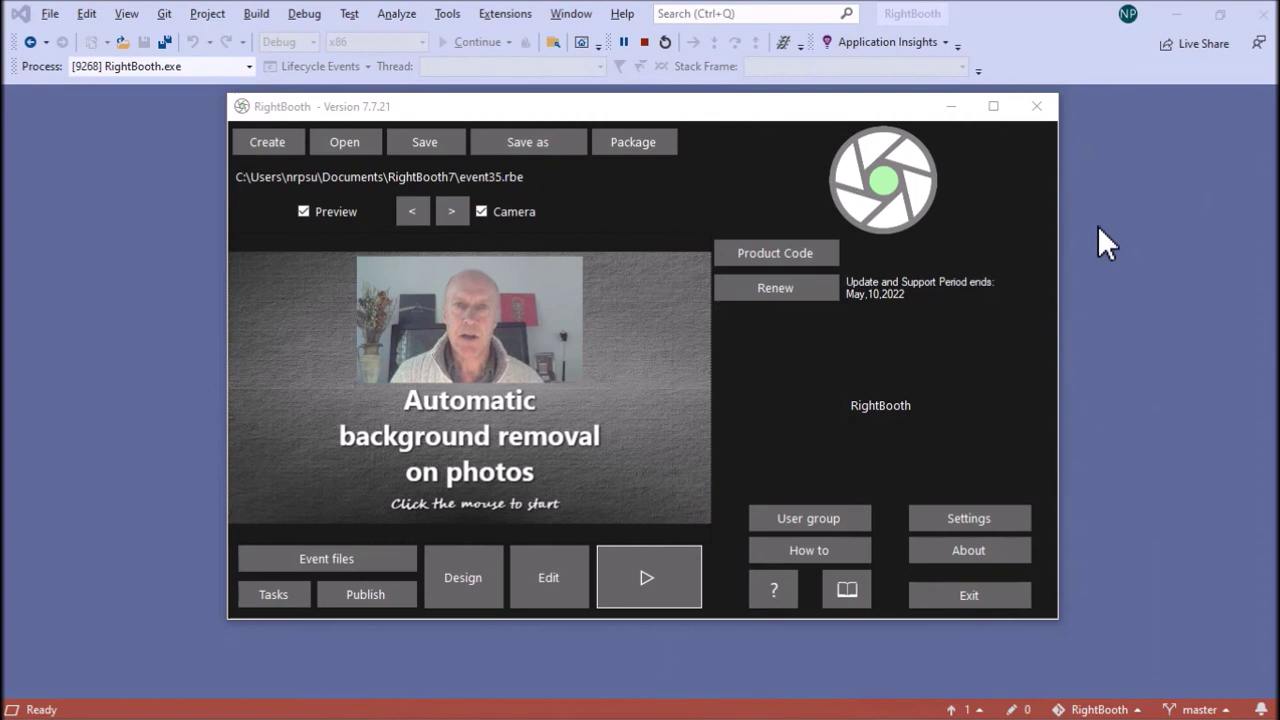
Run the event and start a photo session with the Golden Gate bridge as the background image
{"action": "left_click", "coordinate": [650, 568]}
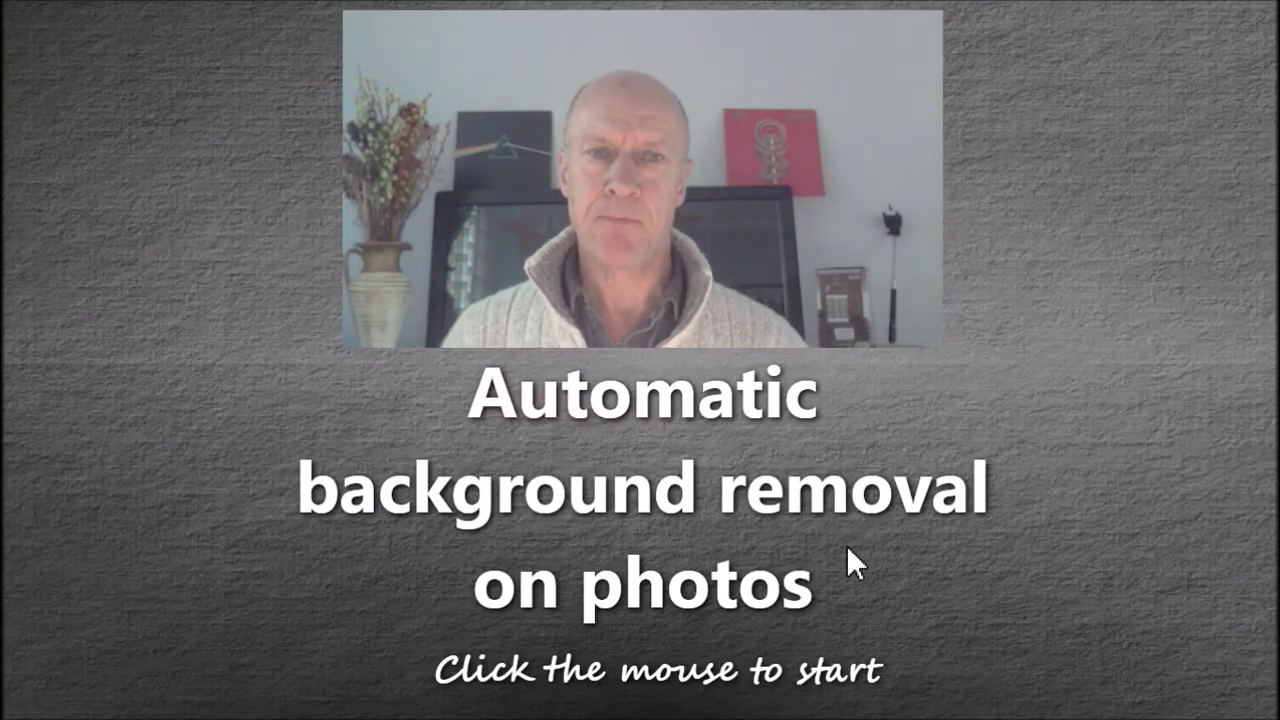
{"action": "left_click", "coordinate": [916, 572]}
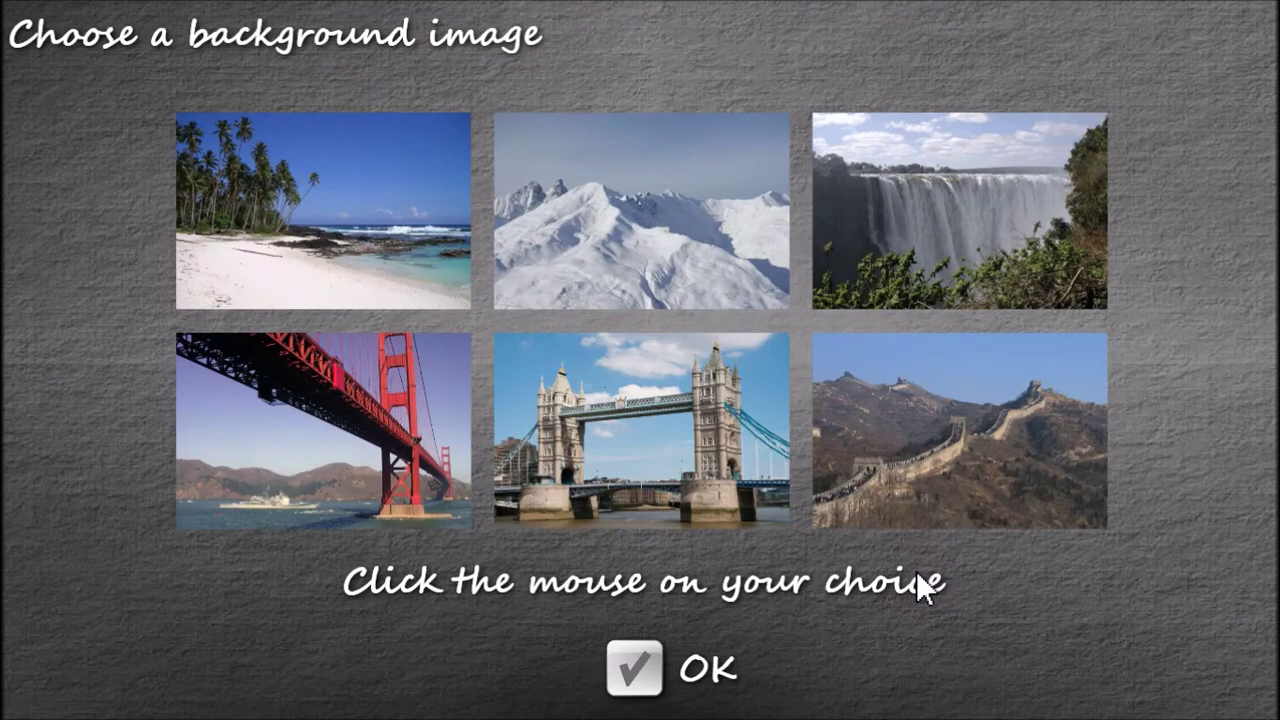
{"action": "left_click", "coordinate": [344, 379]}
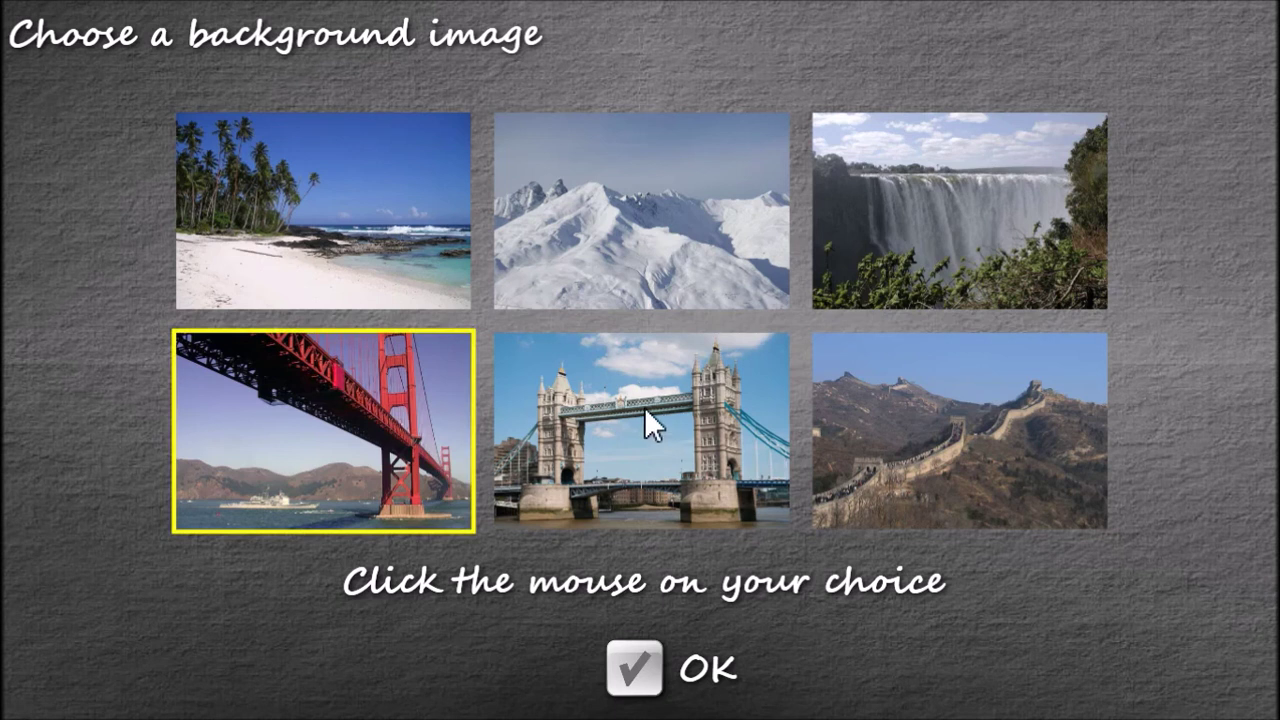
{"action": "left_click", "coordinate": [637, 674]}
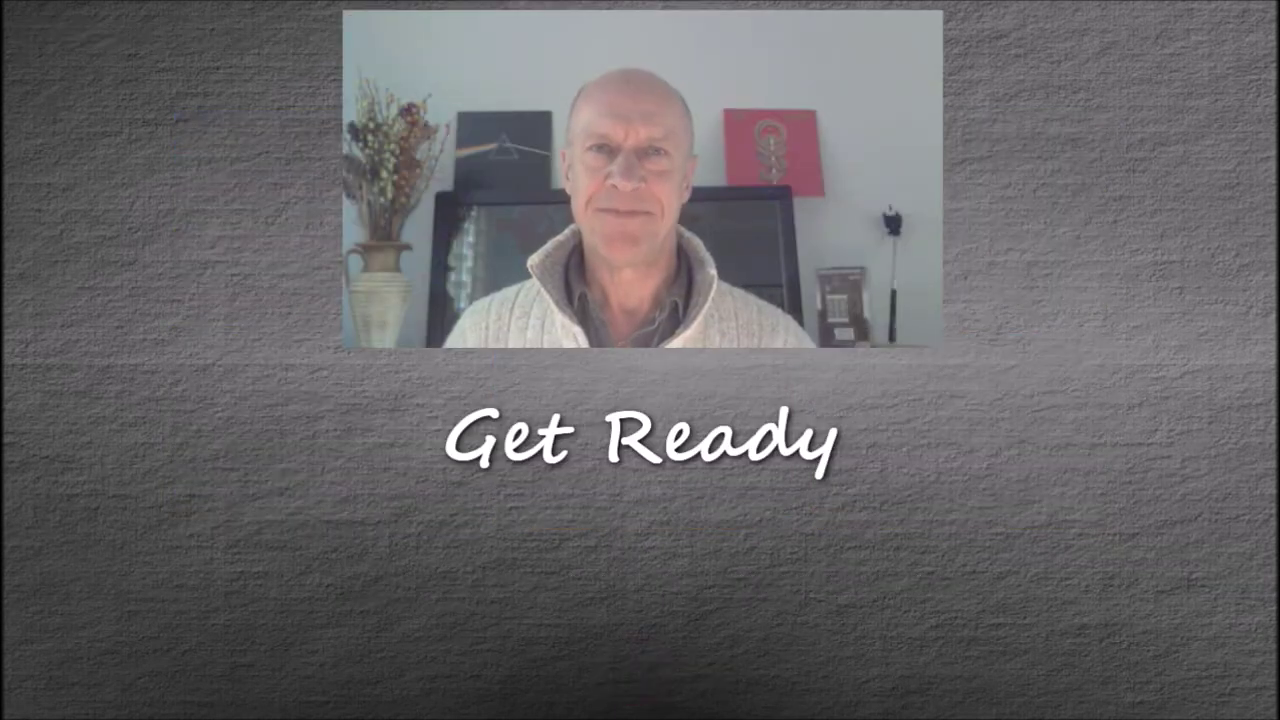